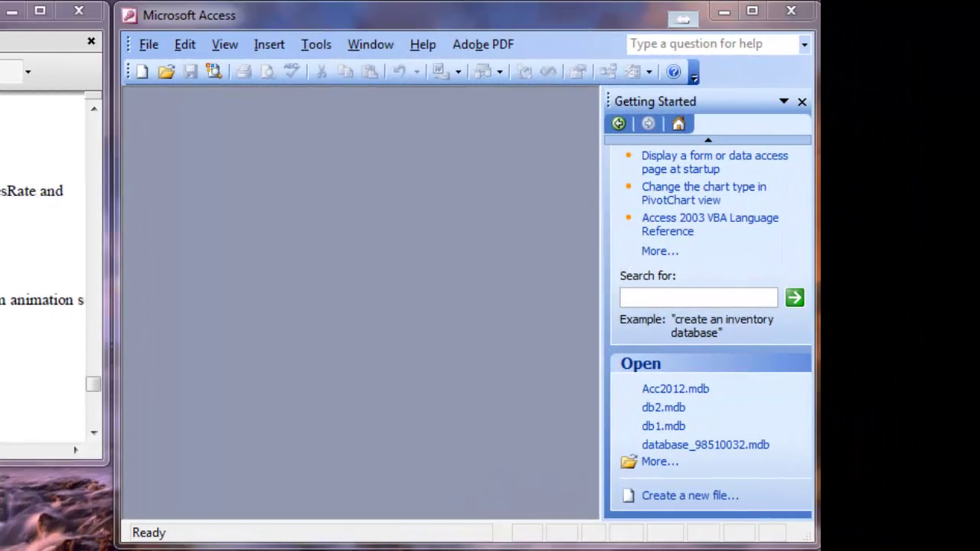
Step: Create a blank database named Acc2012 in the Desktop's 98510032 folder
{"action": "left_click", "coordinate": [498, 274]}
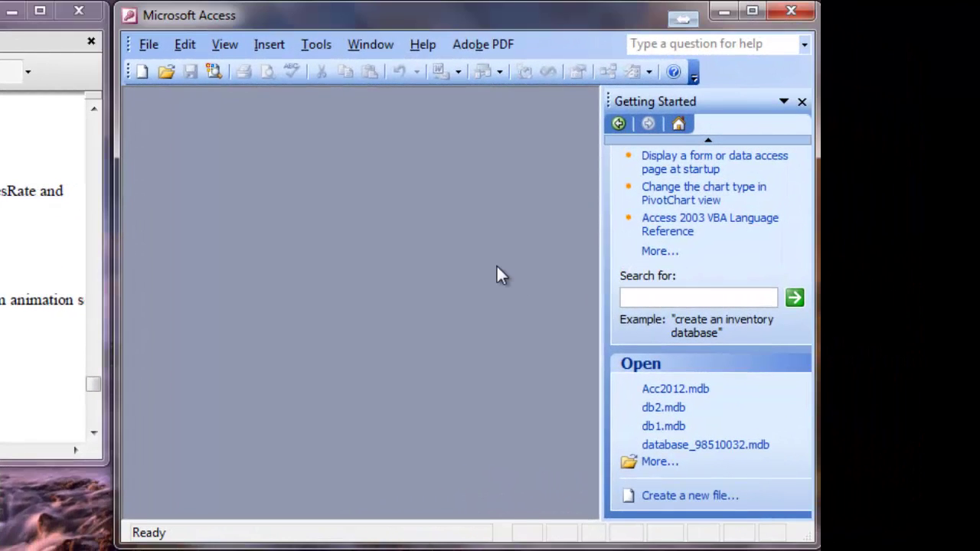
{"action": "left_click", "coordinate": [150, 45]}
{"action": "left_click", "coordinate": [180, 69]}
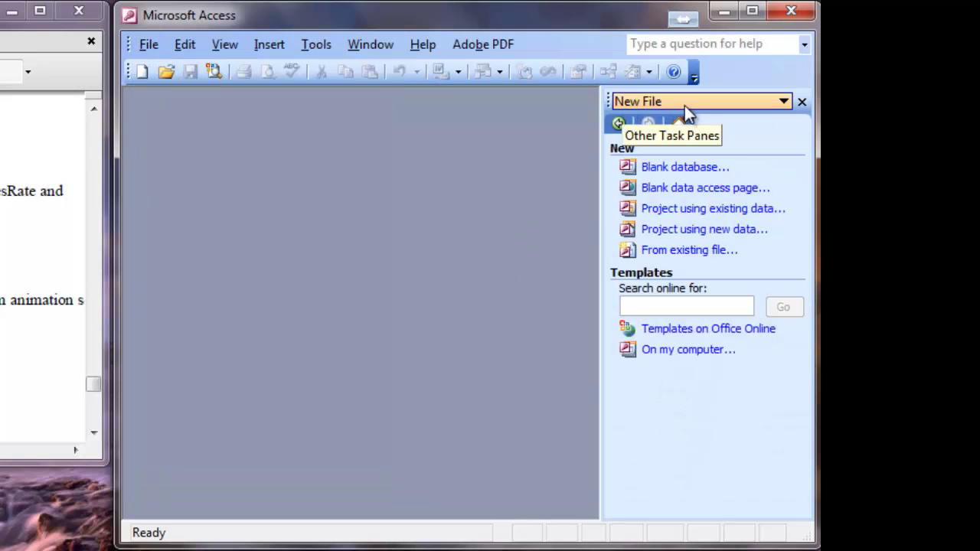
{"action": "left_click", "coordinate": [679, 170]}
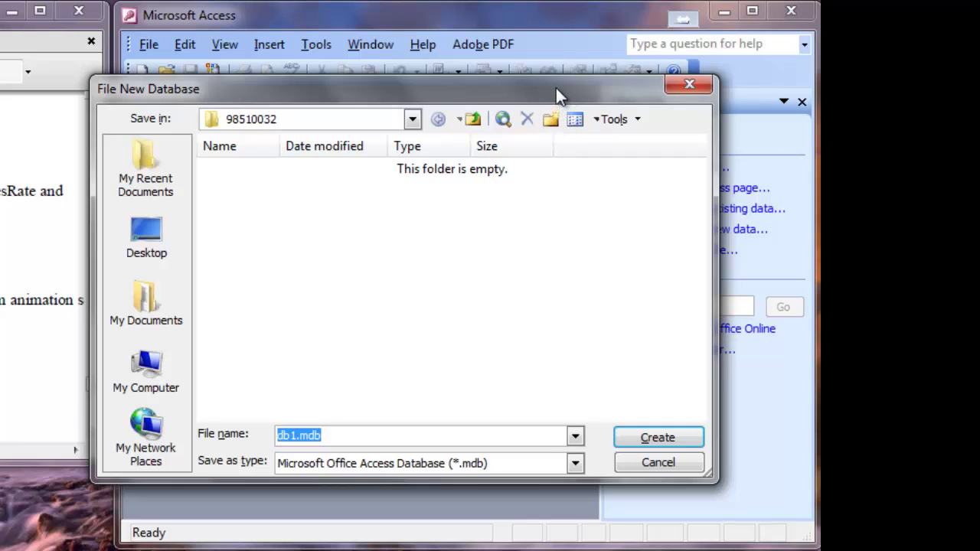
{"action": "left_click_drag", "start_coordinate": [561, 88], "coordinate": [603, 104]}
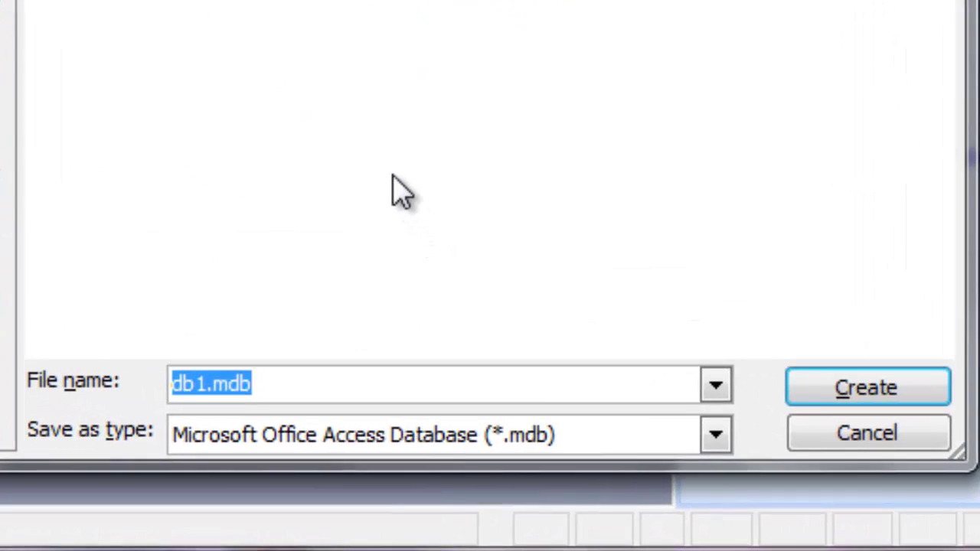
{"action": "type", "text": "Acc2012"}
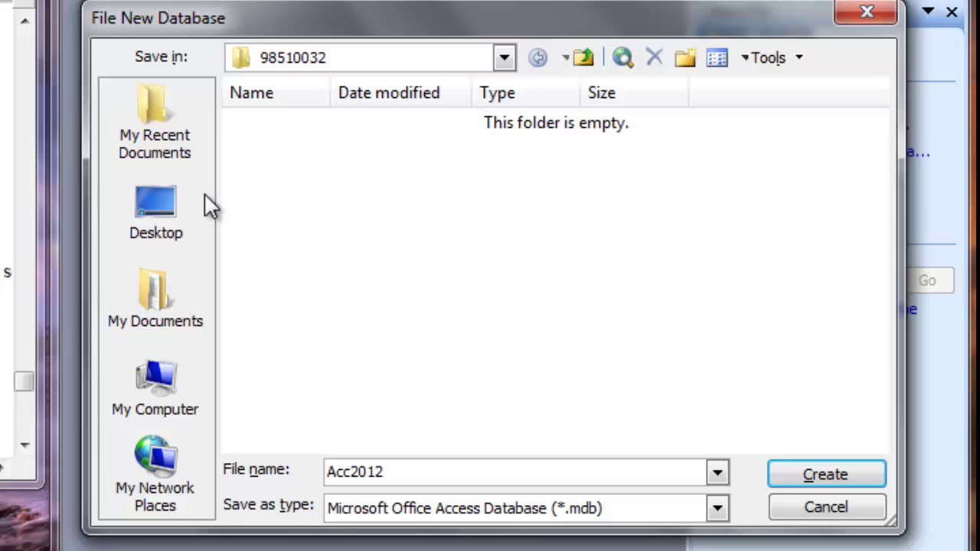
{"action": "left_click", "coordinate": [170, 218]}
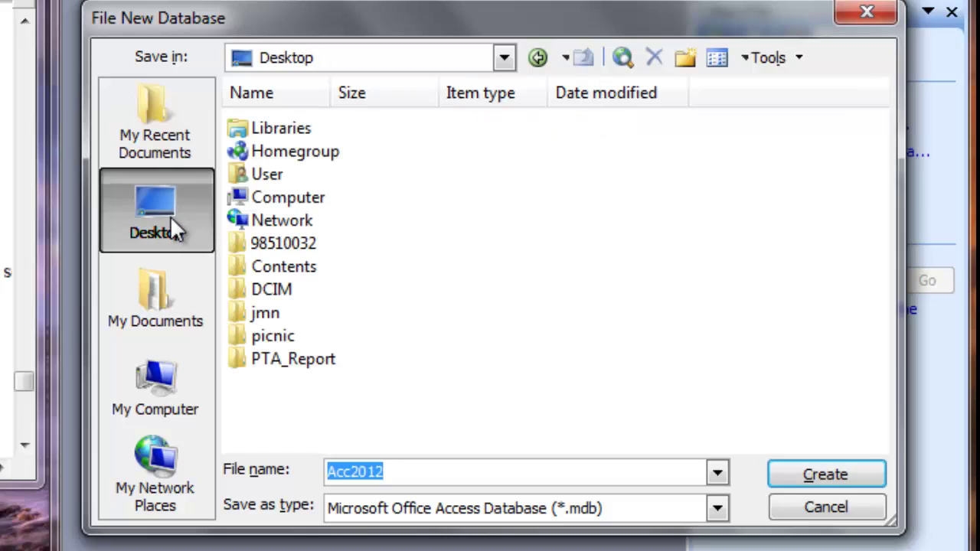
{"action": "left_click", "coordinate": [243, 248]}
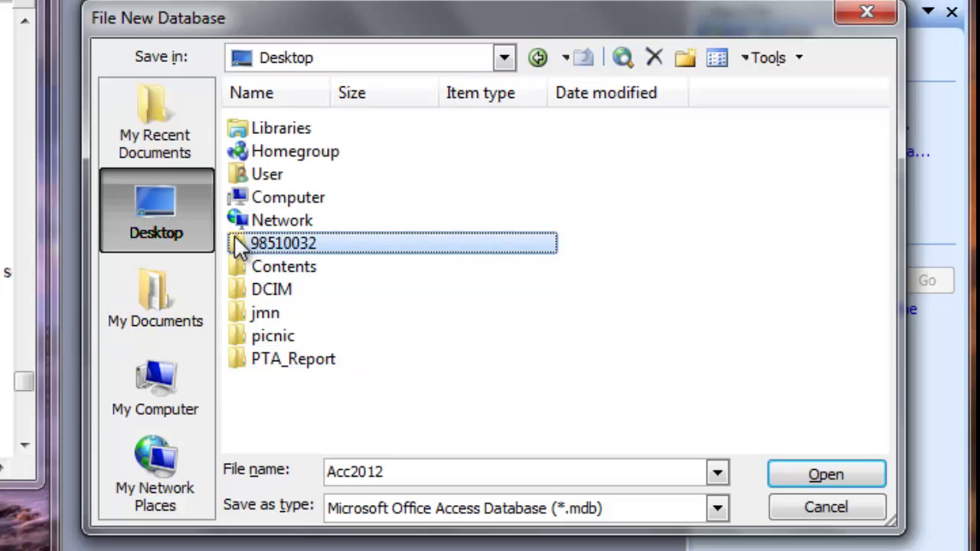
{"action": "double_click", "coordinate": [236, 245]}
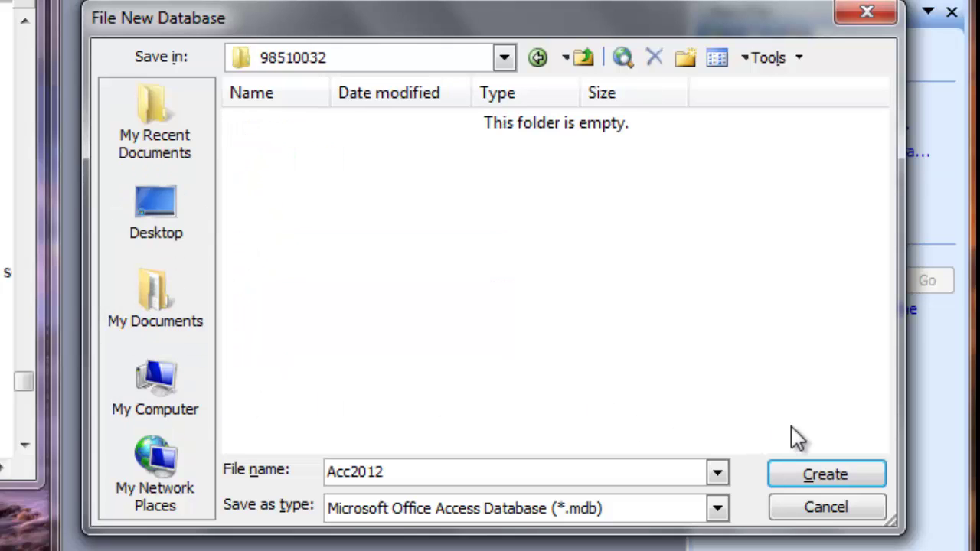
{"action": "left_click", "coordinate": [823, 471]}
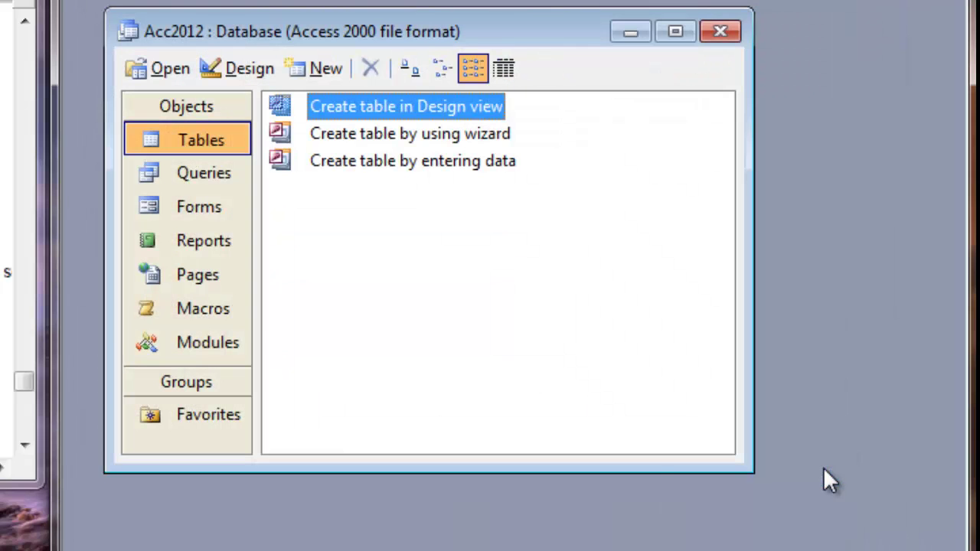
{"action": "left_click_drag", "start_coordinate": [545, 27], "coordinate": [575, 35]}
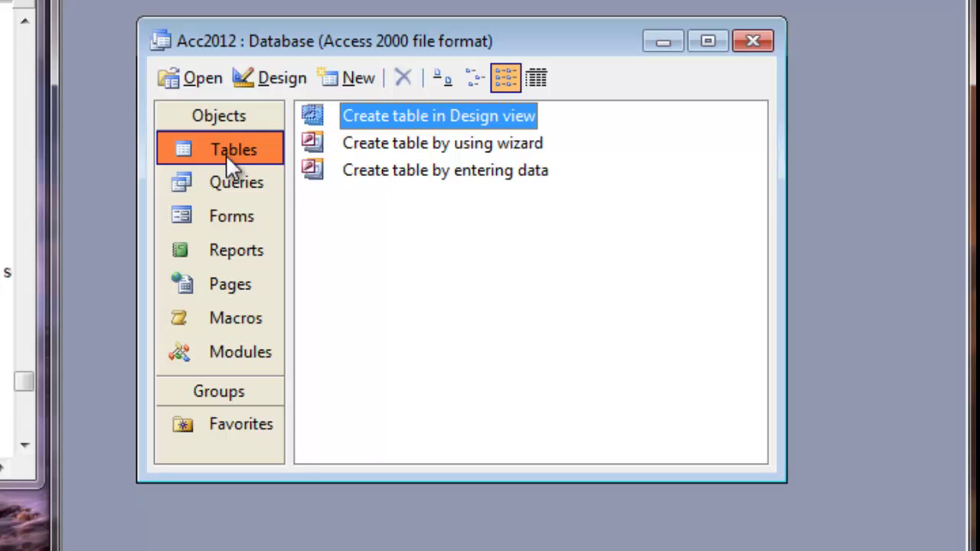
Step: Start a table in Design view with SalesID as an AutoNumber primary key
{"action": "double_click", "coordinate": [384, 116]}
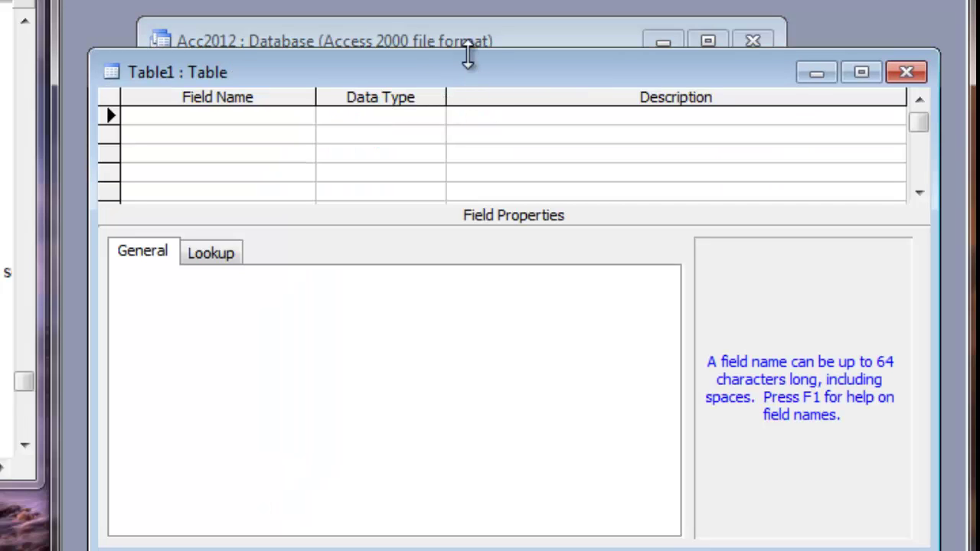
{"action": "left_click_drag", "start_coordinate": [465, 50], "coordinate": [459, 4]}
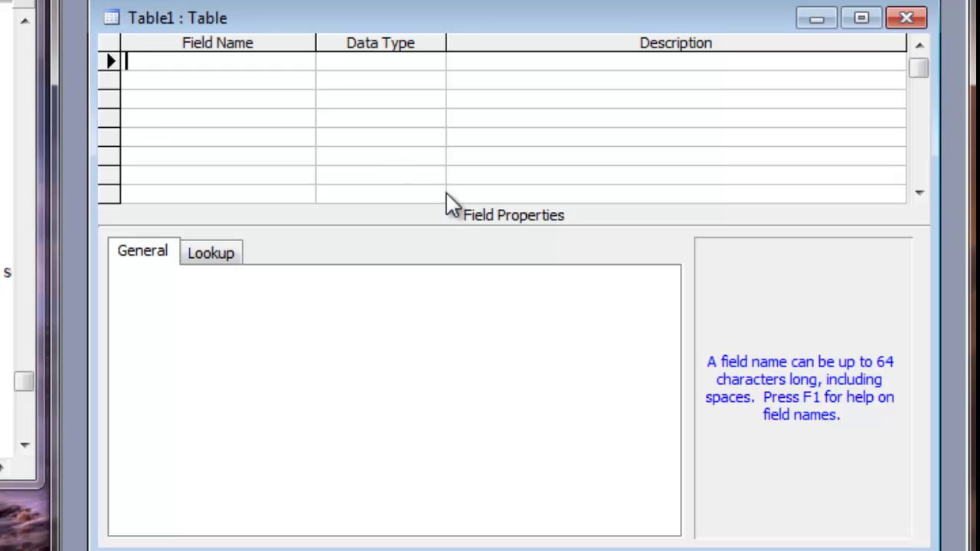
{"action": "type", "text": "SalesID"}
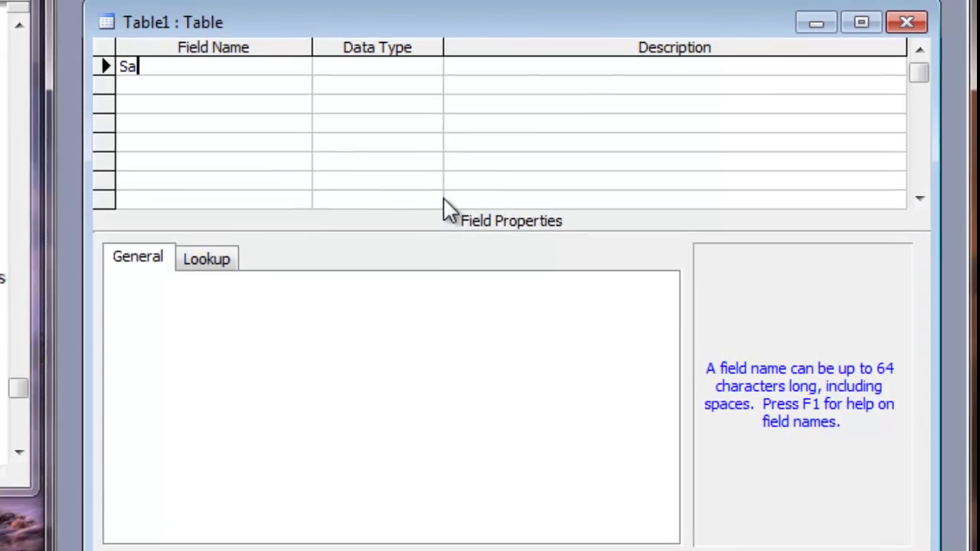
{"action": "key", "text": "Tab"}
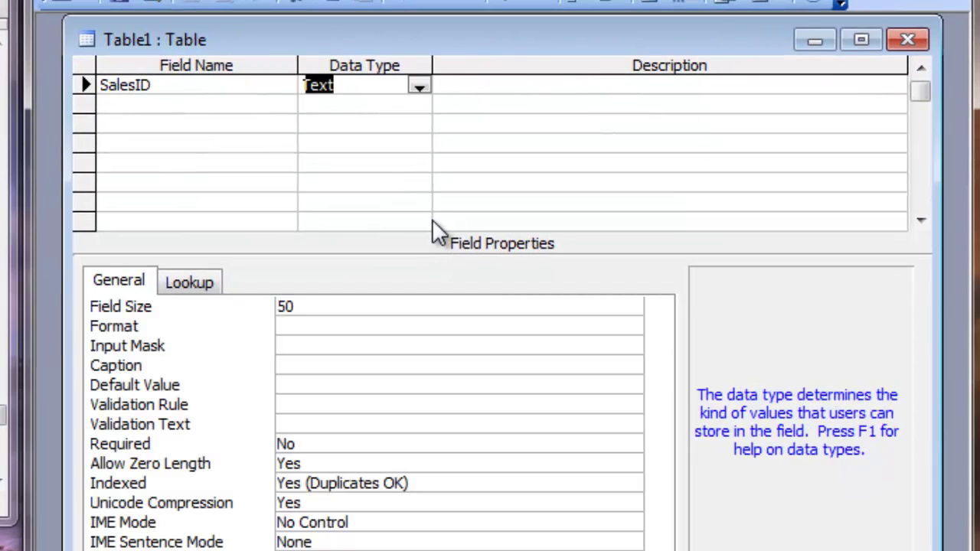
{"action": "type", "text": "autoNumber"}
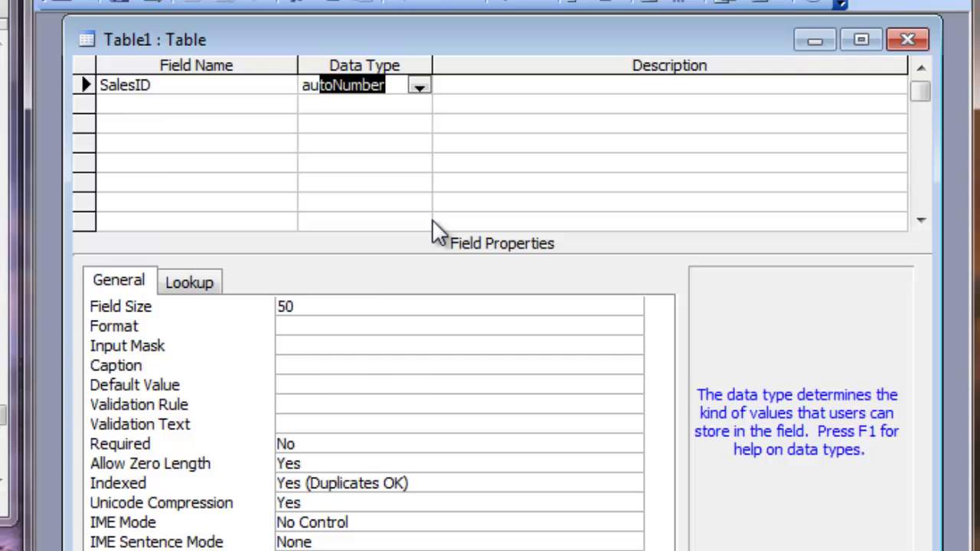
{"action": "key", "text": "Tab"}
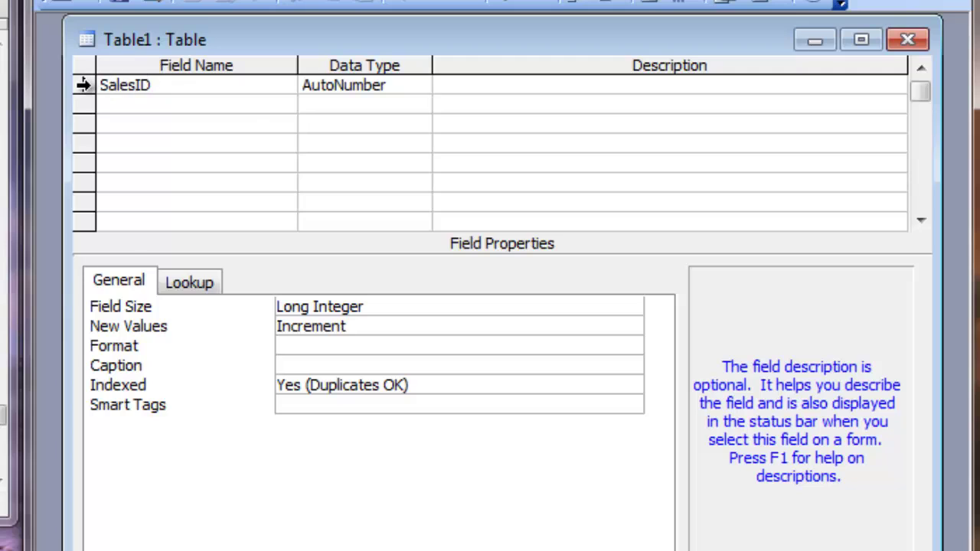
{"action": "right_click", "coordinate": [82, 85]}
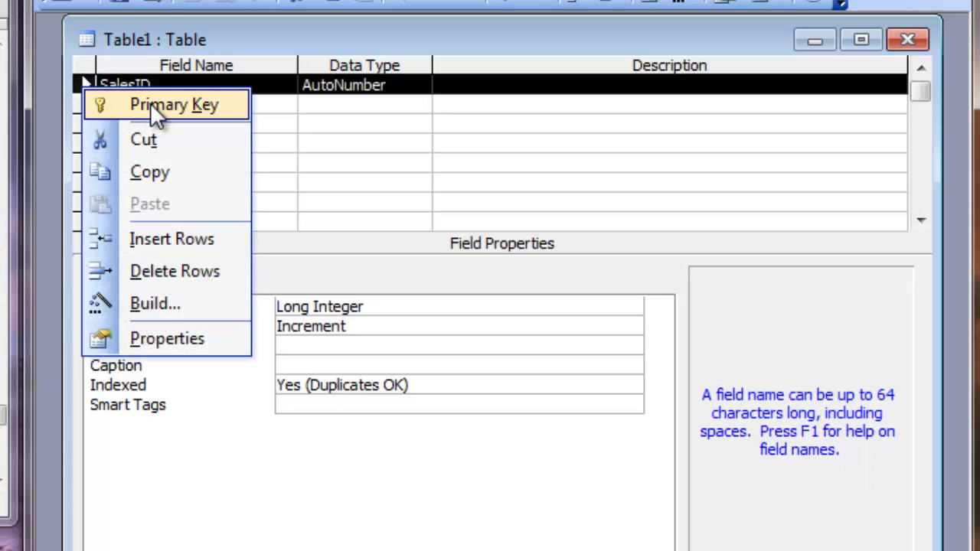
{"action": "left_click", "coordinate": [153, 104]}
Step: Add the ProdID and SalesQty fields, both with Number data type
{"action": "left_click", "coordinate": [454, 98]}
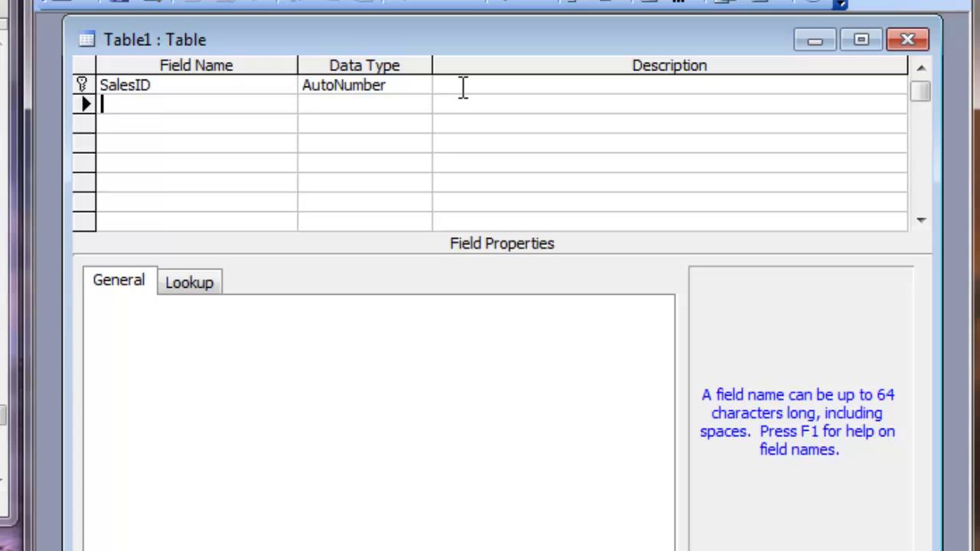
{"action": "type", "text": "ProdID"}
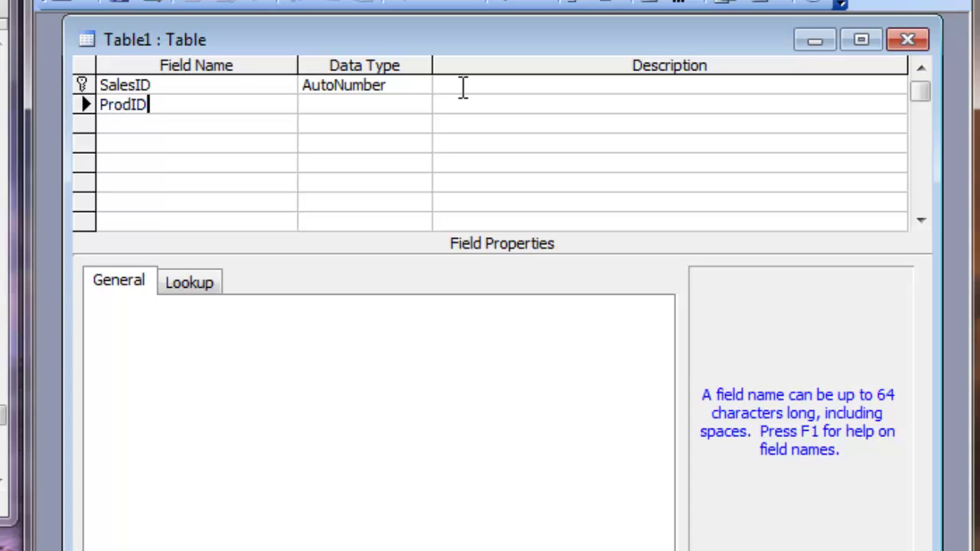
{"action": "key", "text": "Tab"}
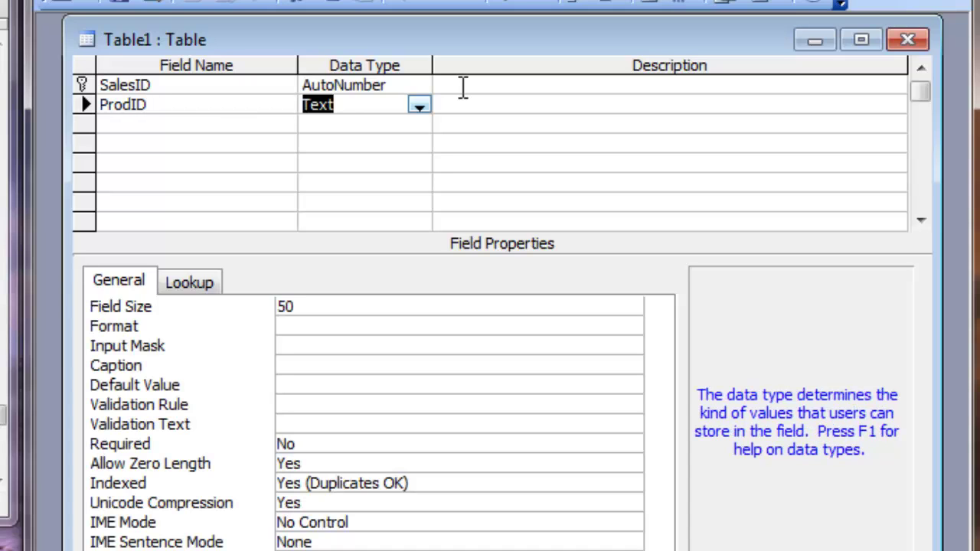
{"action": "type", "text": "number"}
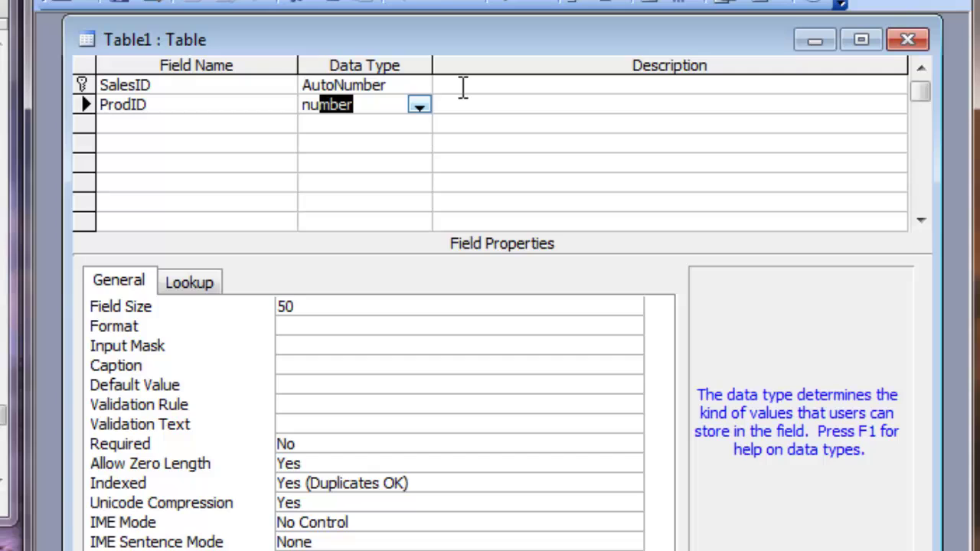
{"action": "key", "text": "Tab"}
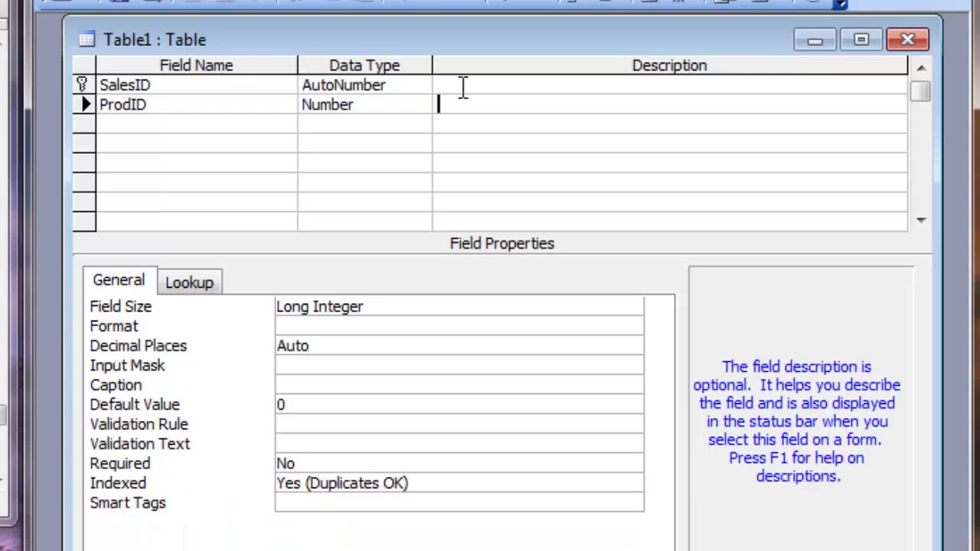
{"action": "key", "text": "Tab"}
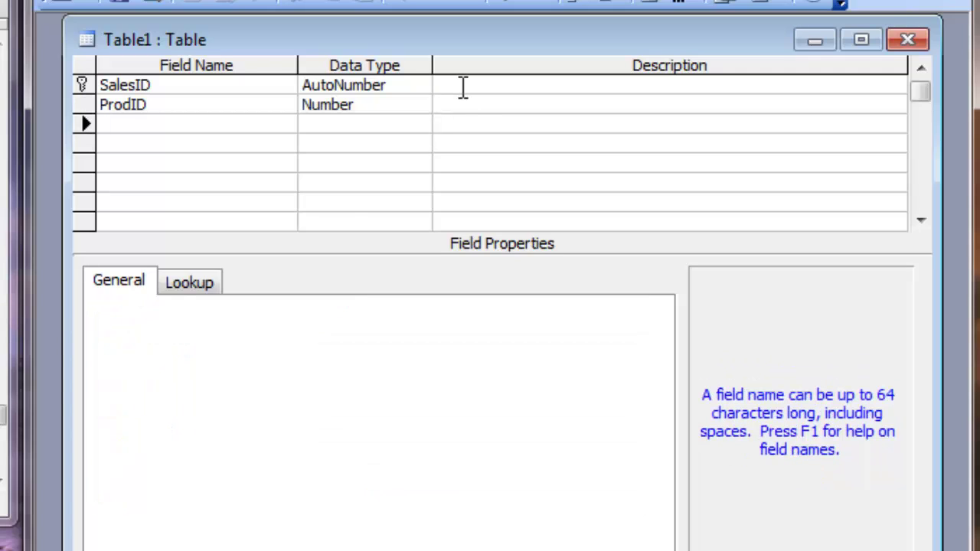
{"action": "type", "text": "SalesQty"}
{"action": "key", "text": "Tab"}
{"action": "type", "text": "n"}
{"action": "key", "text": "Tab"}
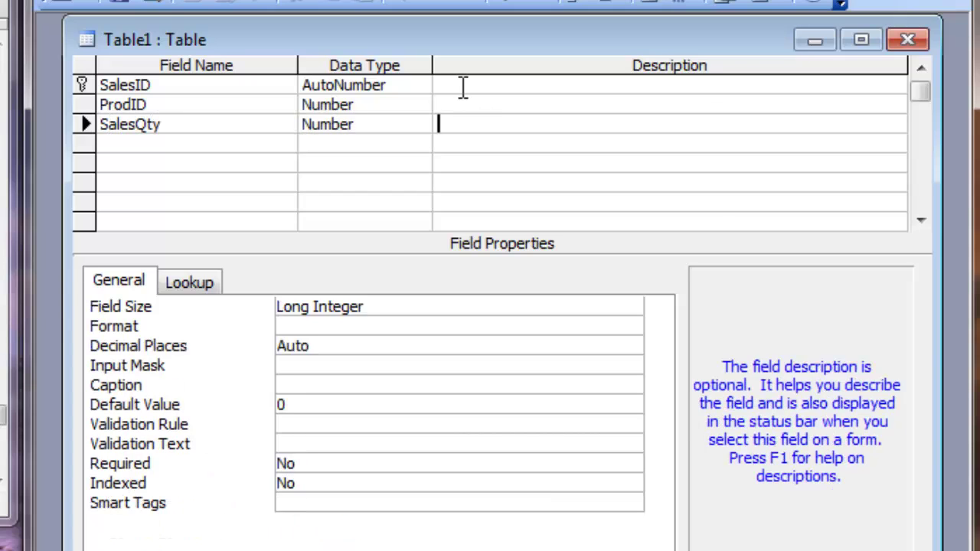
Step: Add the SalesRate field with Currency data type
{"action": "key", "text": "Tab"}
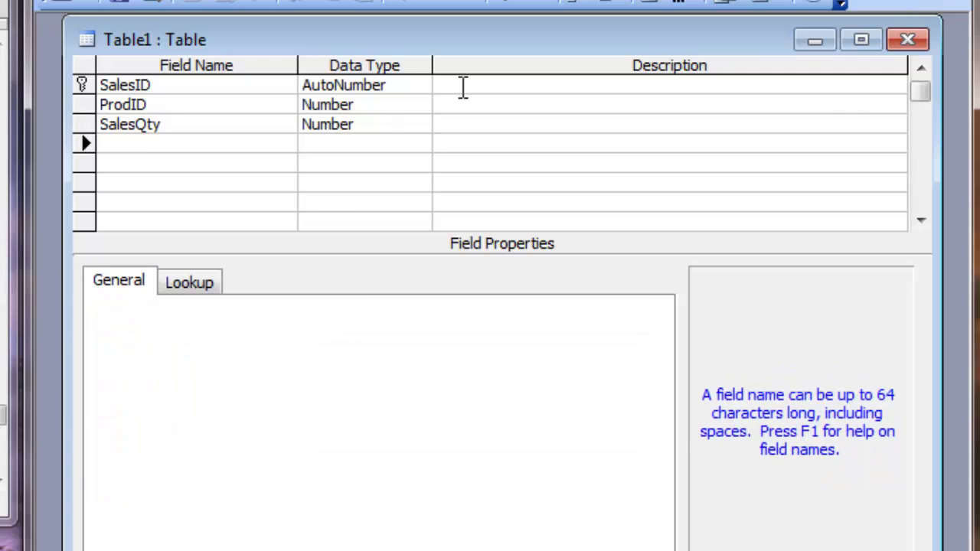
{"action": "type", "text": "SAles"}
{"action": "key", "text": "BackSpace"}
{"action": "key", "text": "BackSpace"}
{"action": "key", "text": "BackSpace"}
{"action": "key", "text": "BackSpace"}
{"action": "type", "text": "alesRate"}
{"action": "key", "text": "Tab"}
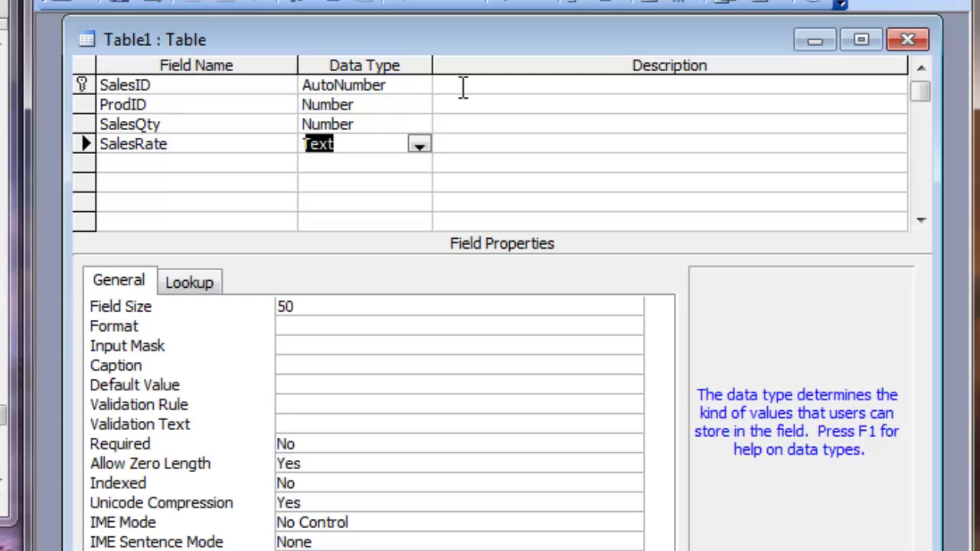
{"action": "type", "text": "Currency"}
{"action": "key", "text": "Tab"}
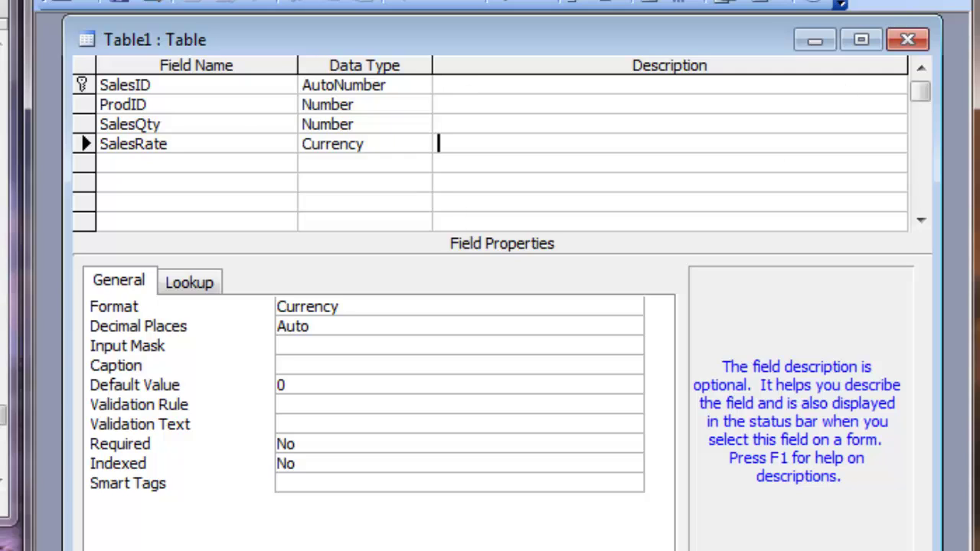
Step: Close the table design, save it as Sales, and select it in the tables list
{"action": "left_click", "coordinate": [907, 41]}
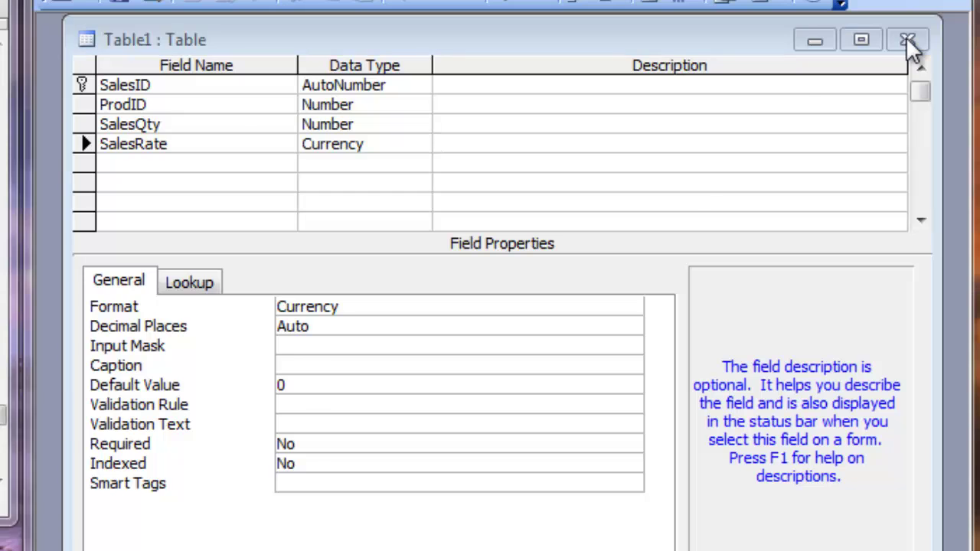
{"action": "left_click_drag", "start_coordinate": [42, 388], "coordinate": [519, 171]}
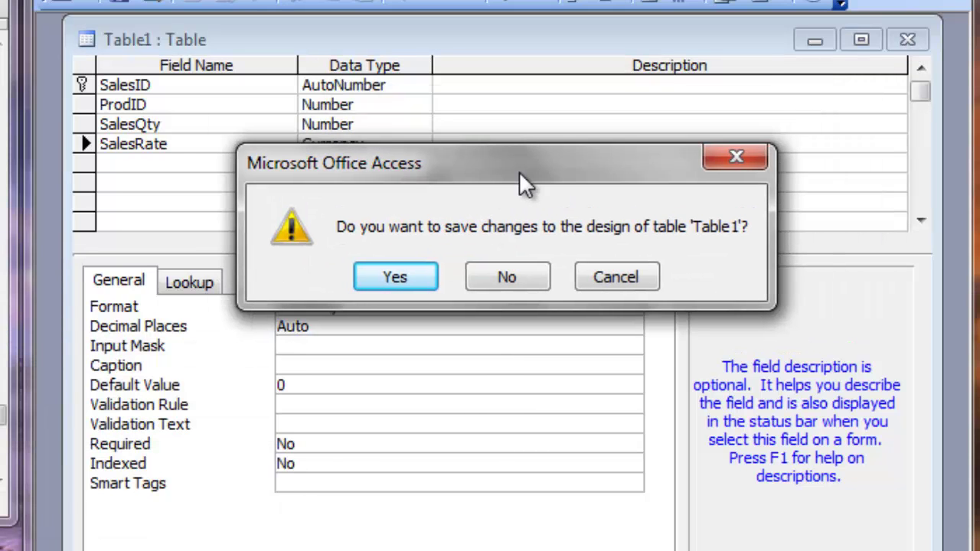
{"action": "left_click", "coordinate": [398, 277]}
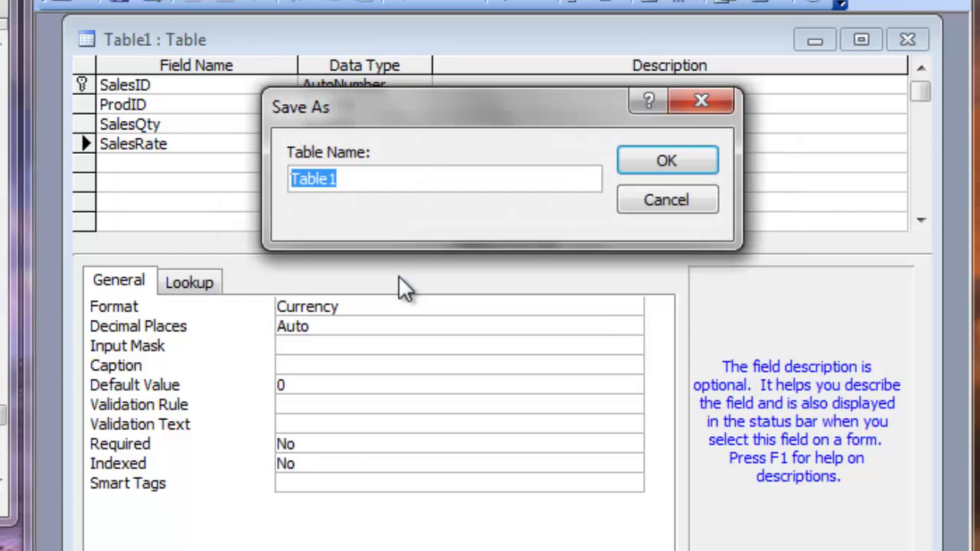
{"action": "type", "text": "Sal"}
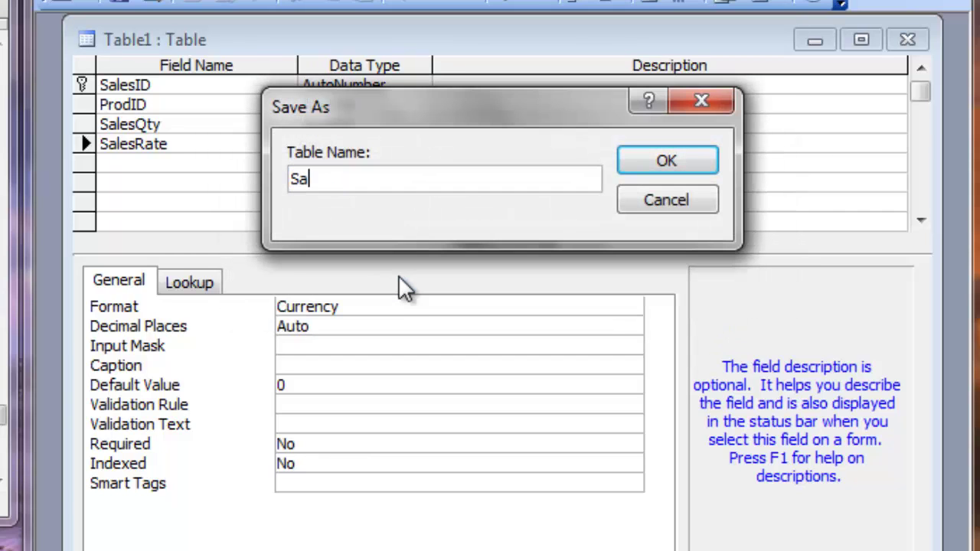
{"action": "type", "text": "es"}
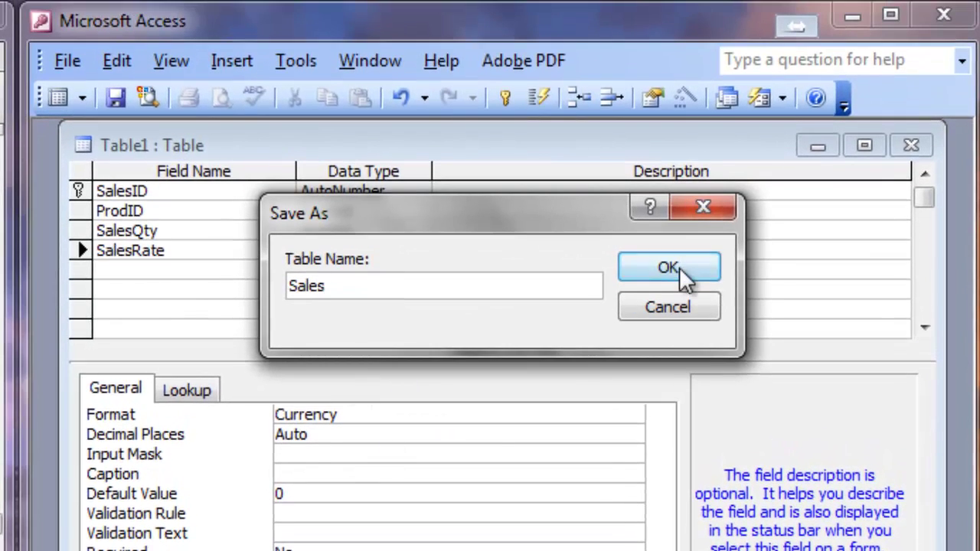
{"action": "left_click", "coordinate": [683, 274]}
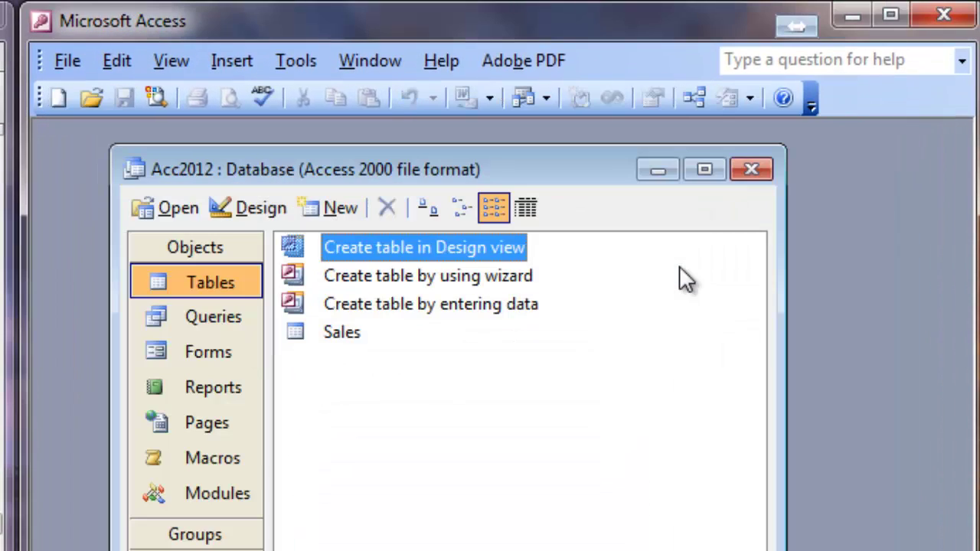
{"action": "left_click", "coordinate": [334, 333]}
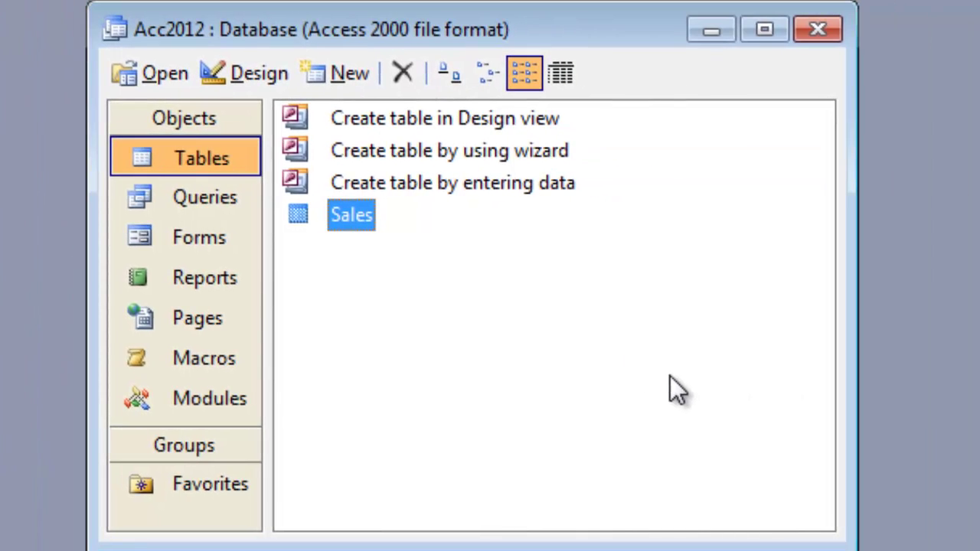
Step: Create a new query in Design view and add the Sales table to it
{"action": "left_click", "coordinate": [202, 206]}
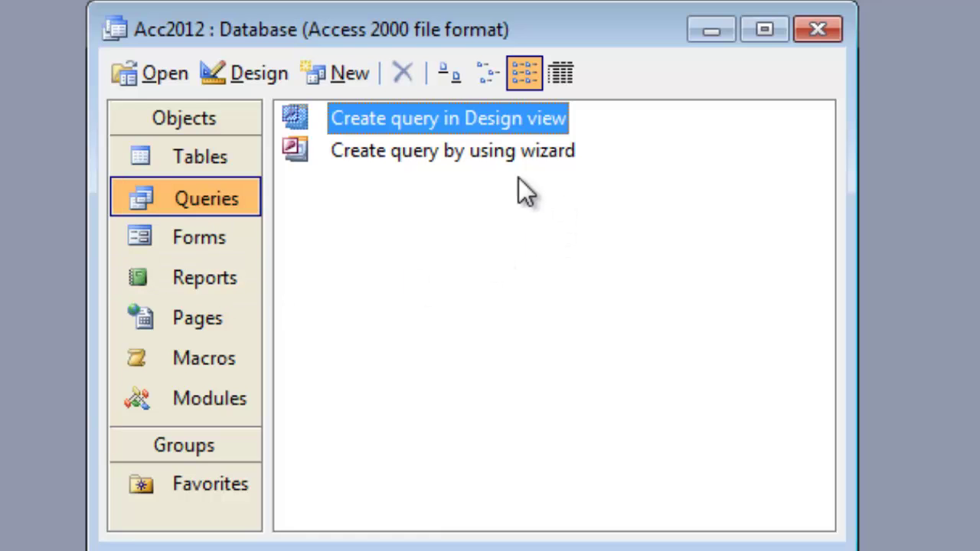
{"action": "double_click", "coordinate": [384, 125]}
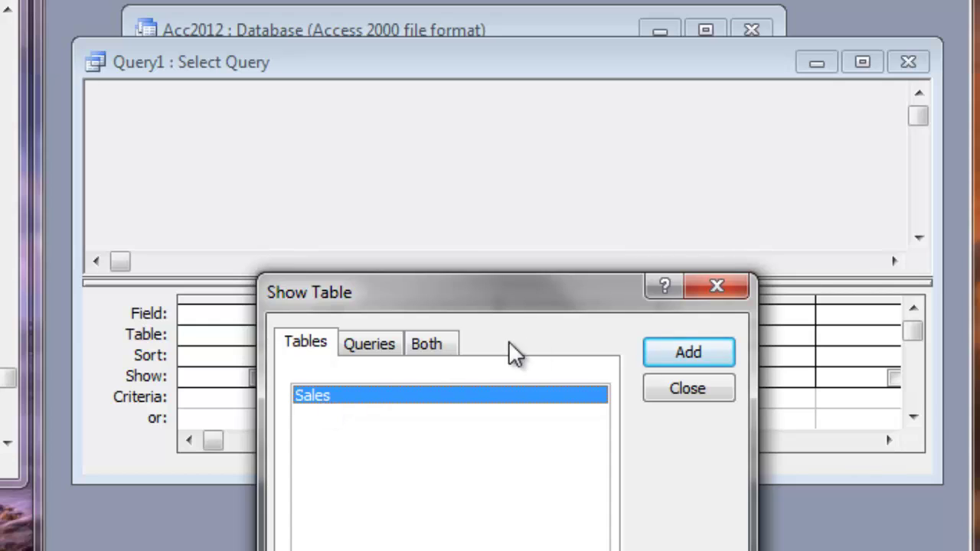
{"action": "left_click", "coordinate": [699, 355]}
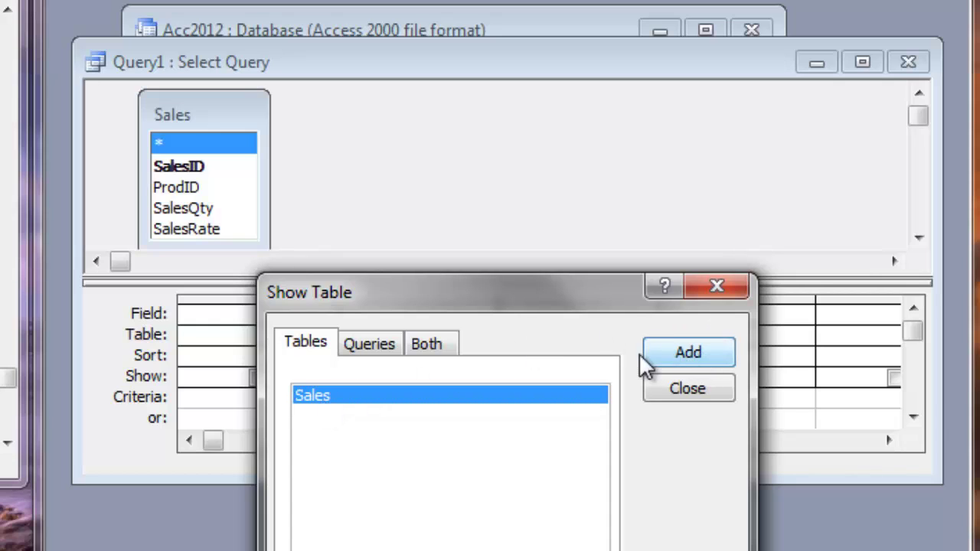
Step: Drag ProdID, SalesQty and SalesRate from the Sales field list into the first three grid columns
{"action": "left_click", "coordinate": [689, 389]}
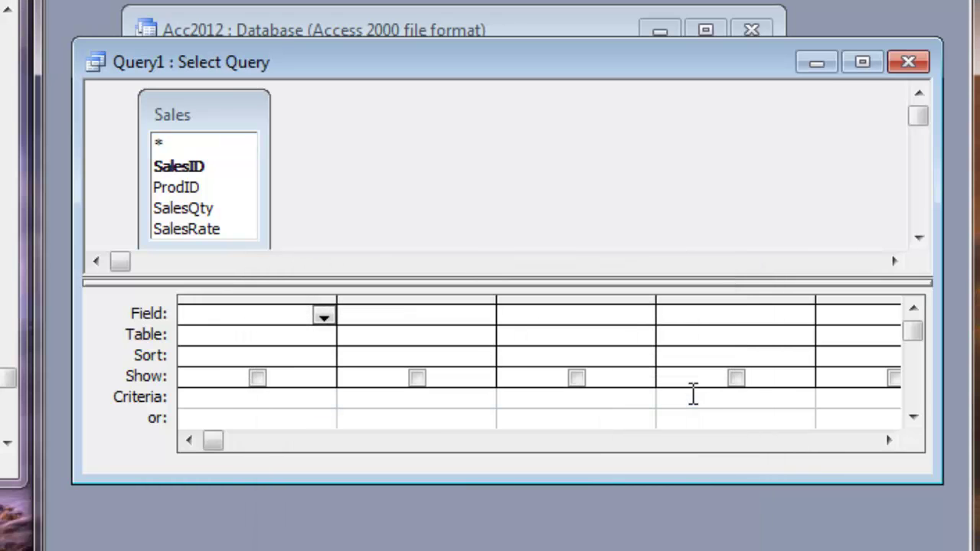
{"action": "left_click_drag", "start_coordinate": [217, 117], "coordinate": [234, 111]}
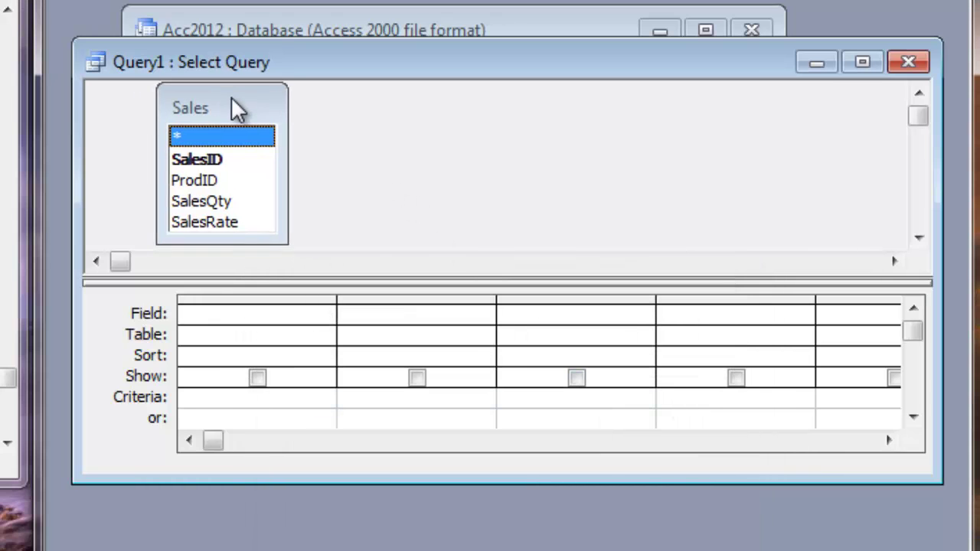
{"action": "left_click", "coordinate": [208, 182]}
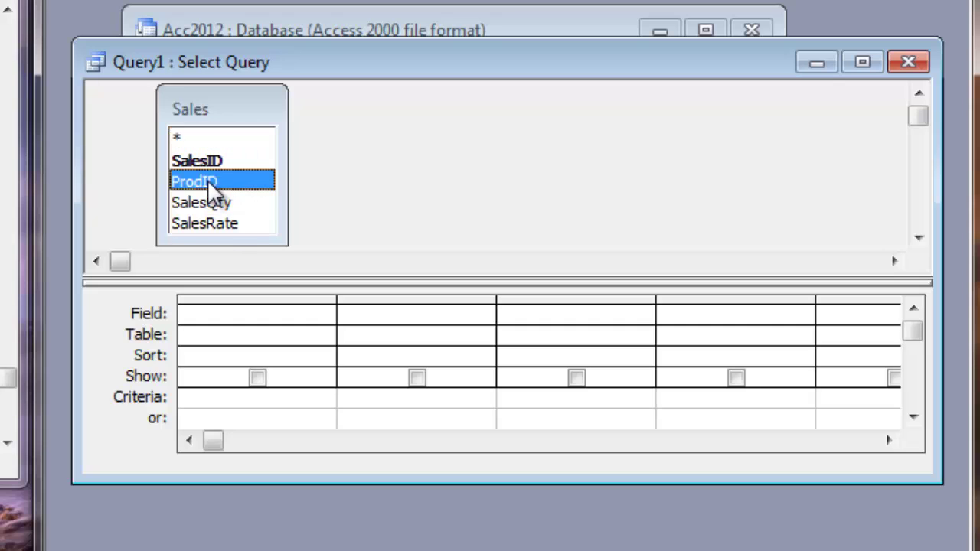
{"action": "left_click", "coordinate": [222, 223], "text": "shift"}
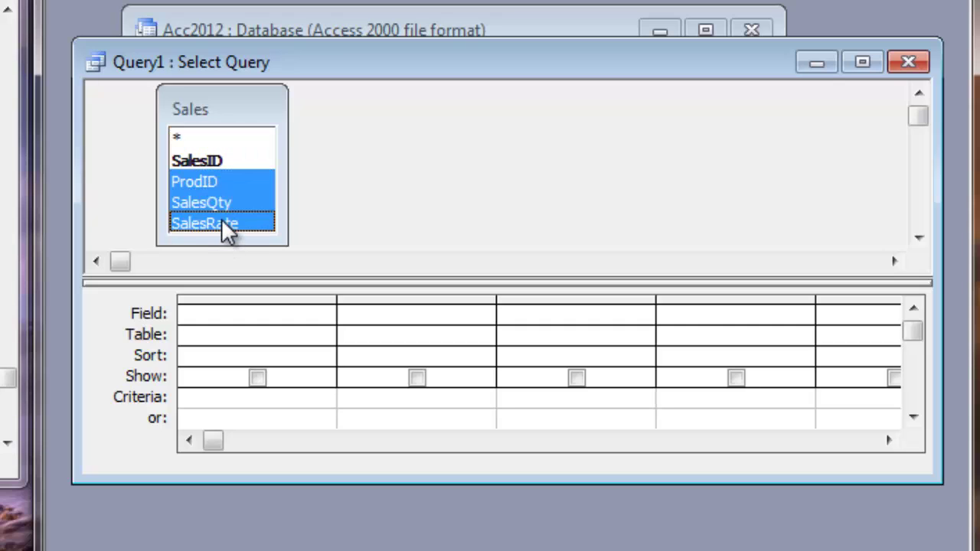
{"action": "left_click", "coordinate": [201, 177]}
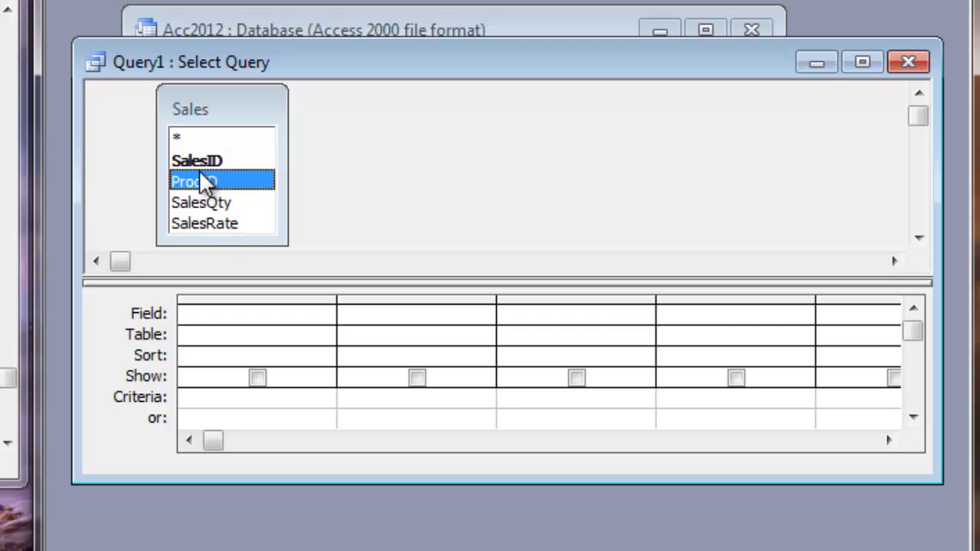
{"action": "left_click", "coordinate": [207, 223], "text": "shift"}
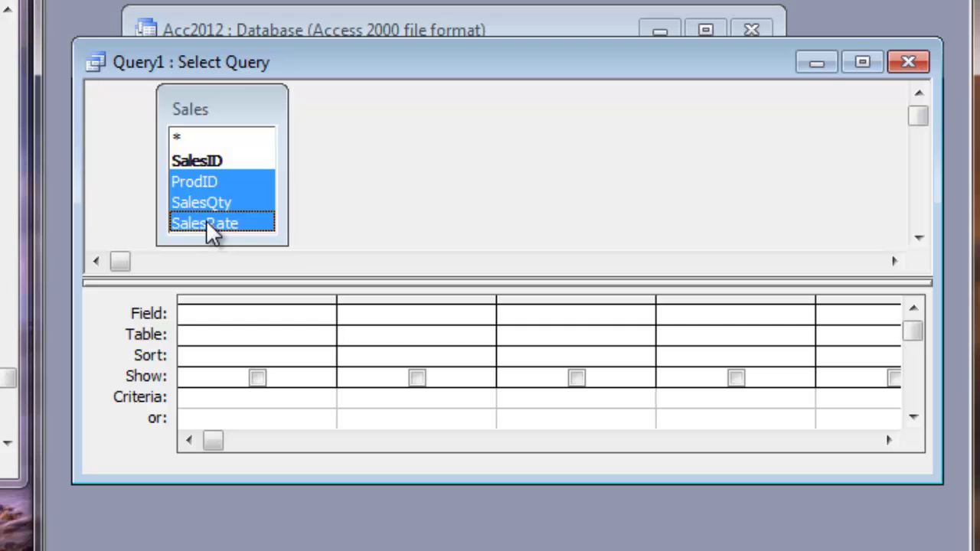
{"action": "left_click_drag", "start_coordinate": [196, 190], "coordinate": [210, 306]}
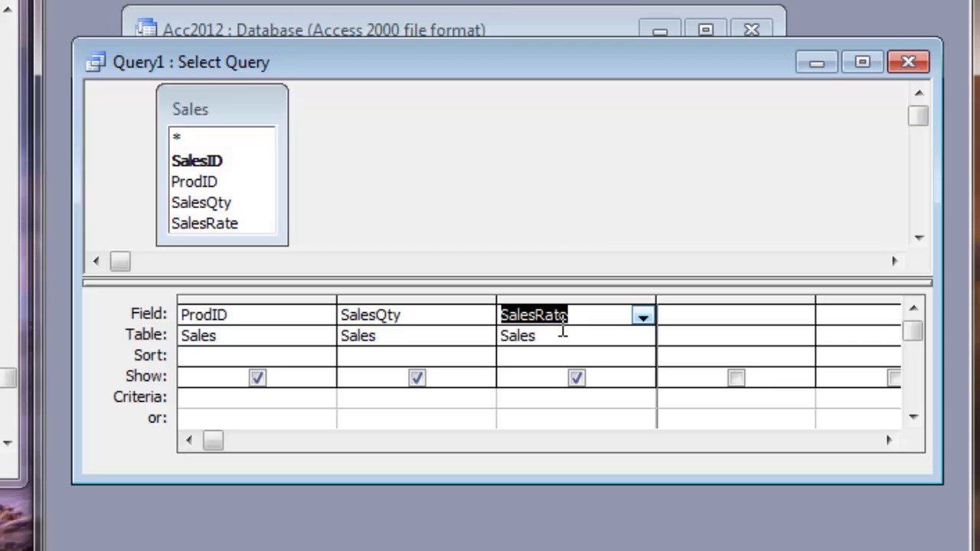
{"action": "left_click", "coordinate": [681, 317]}
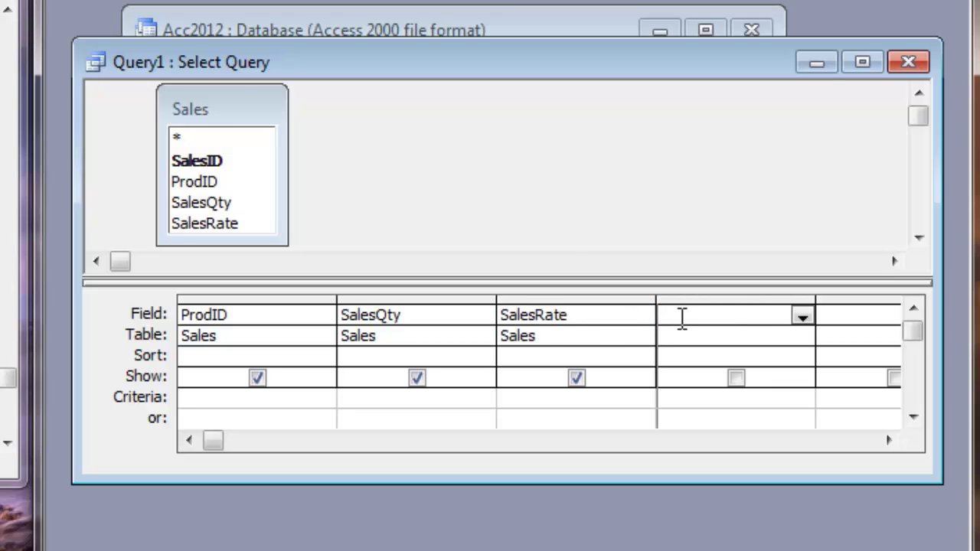
Step: Enter Amount:SalesQty*SalesRate as the fourth column's calculated field
{"action": "type", "text": "Sal"}
{"action": "key", "text": "BackSpace"}
{"action": "key", "text": "BackSpace"}
{"action": "key", "text": "BackSpace"}
{"action": "key", "text": "BackSpace"}
{"action": "type", "text": "Amp"}
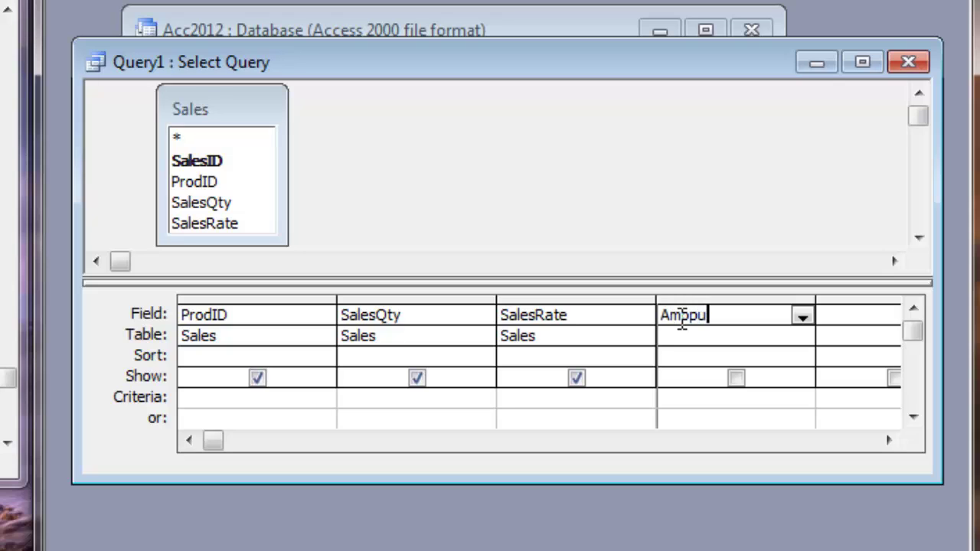
{"action": "key", "text": "BackSpace"}
{"action": "type", "text": "ount:SalesQty"}
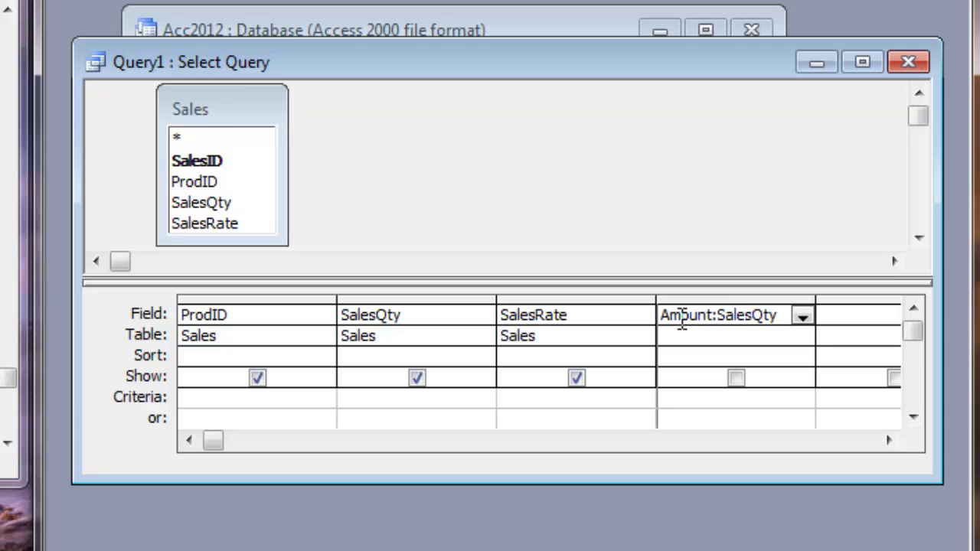
{"action": "type", "text": "*"}
{"action": "type", "text": "SAles"}
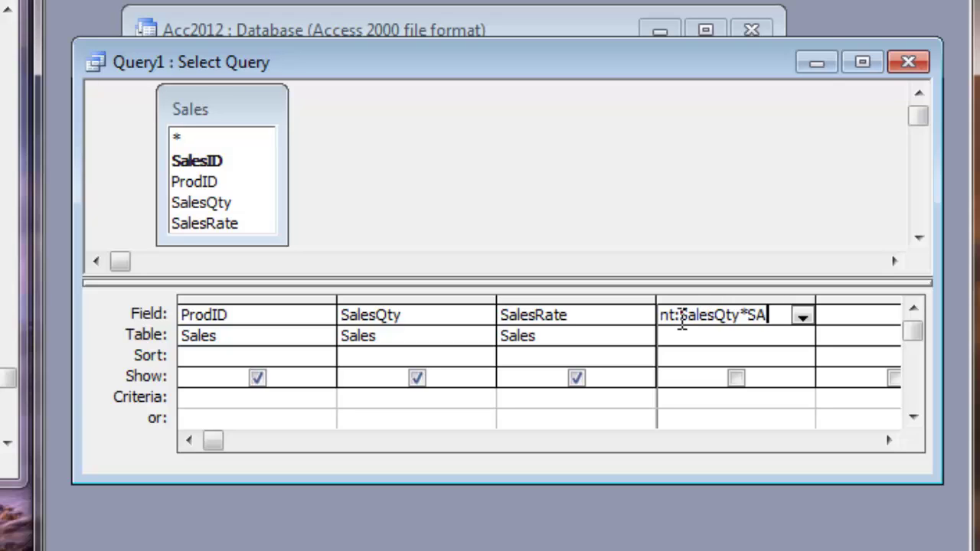
{"action": "key", "text": "BackSpace"}
{"action": "key", "text": "BackSpace"}
{"action": "key", "text": "BackSpace"}
{"action": "key", "text": "BackSpace"}
{"action": "type", "text": "alesRate"}
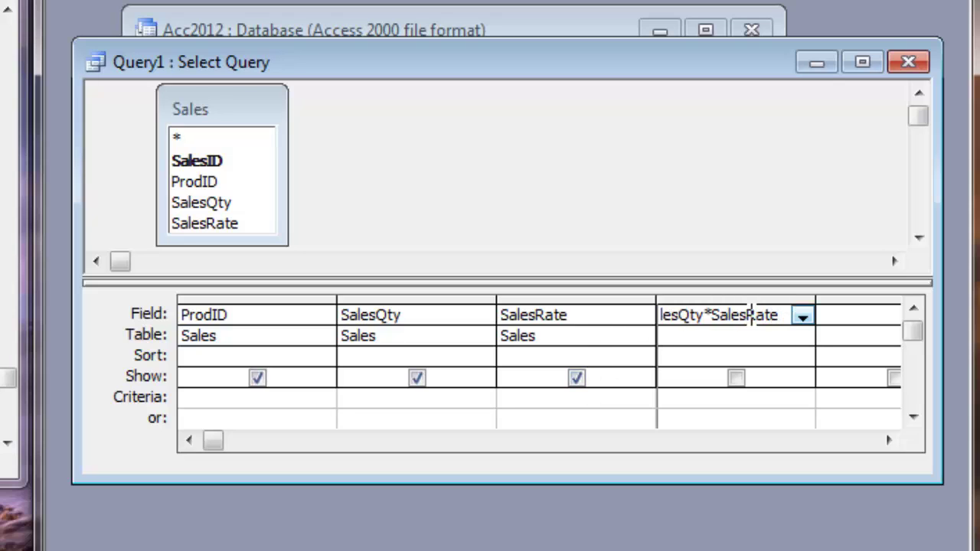
{"action": "left_click", "coordinate": [703, 340]}
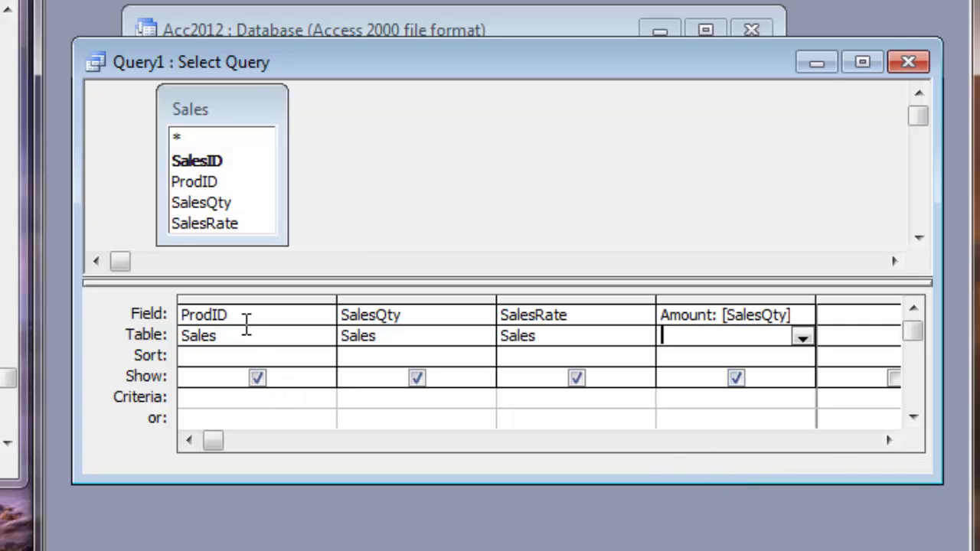
{"action": "left_click", "coordinate": [212, 314]}
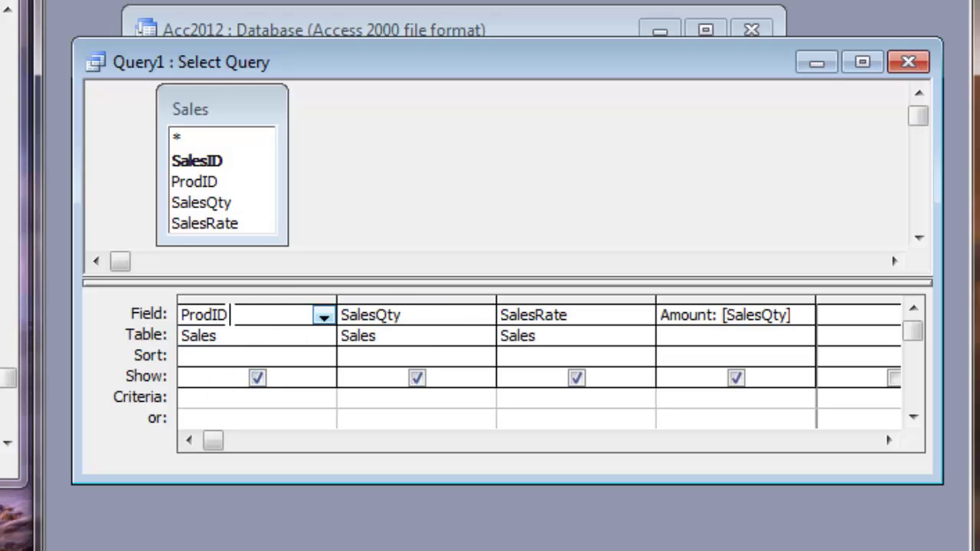
Step: Type [Enter Product ID] in the Criteria cell under ProdID
{"action": "left_click", "coordinate": [191, 397]}
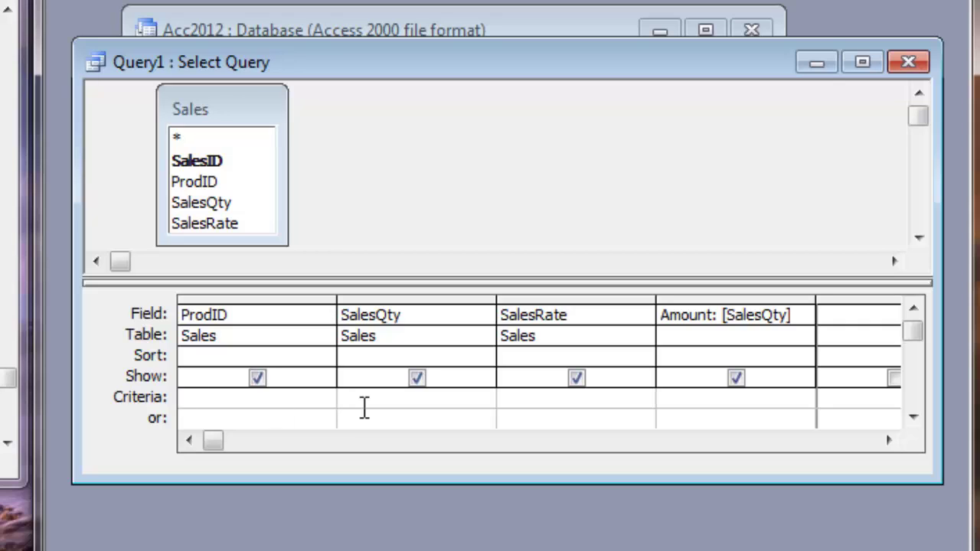
{"action": "type", "text": "["}
{"action": "type", "text": "Enter Product ID]"}
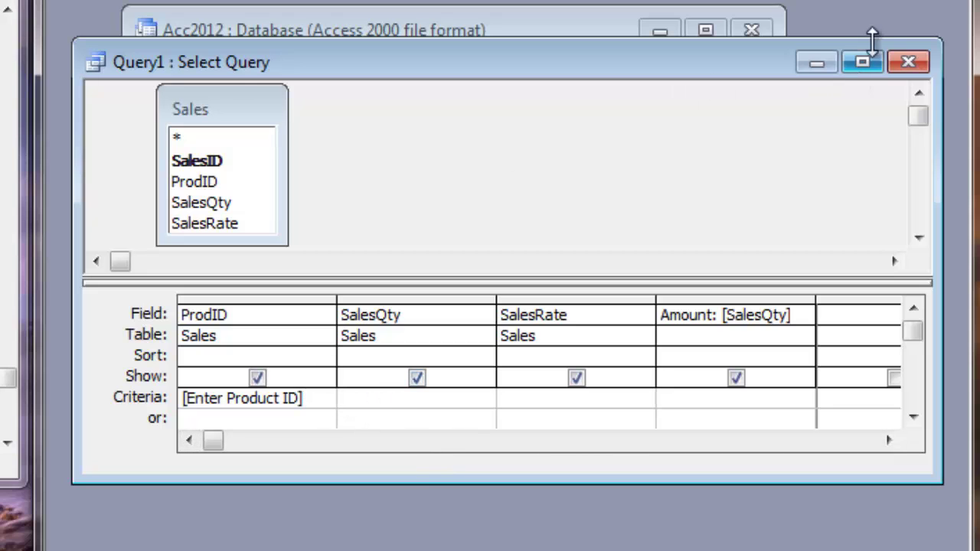
Step: Close the query design, save it as queSales, and select it in the queries list
{"action": "left_click", "coordinate": [909, 61]}
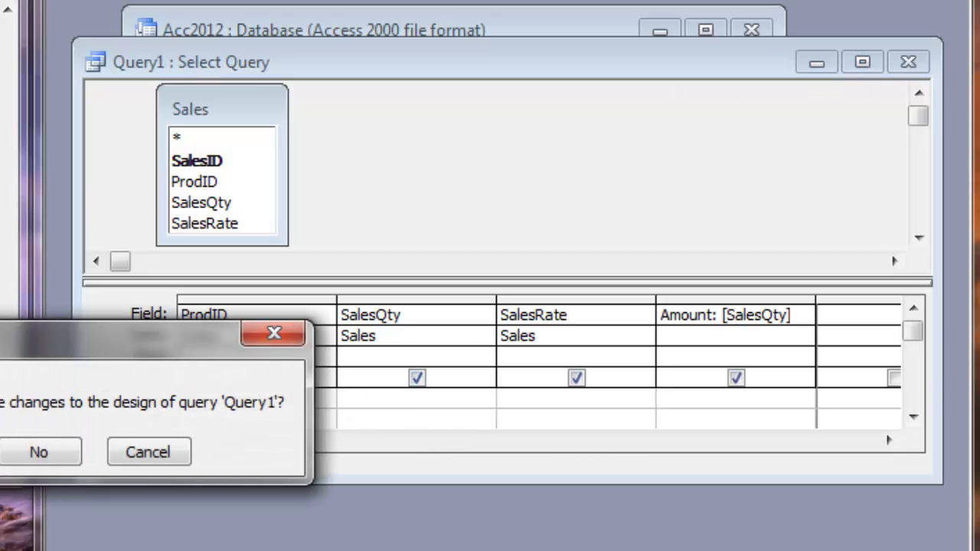
{"action": "left_click_drag", "start_coordinate": [10, 354], "coordinate": [496, 140]}
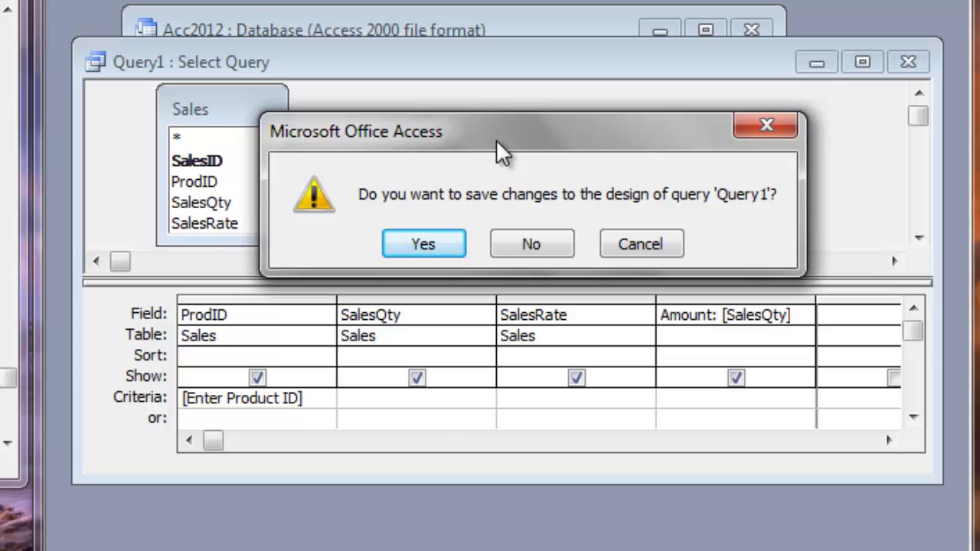
{"action": "left_click", "coordinate": [432, 243]}
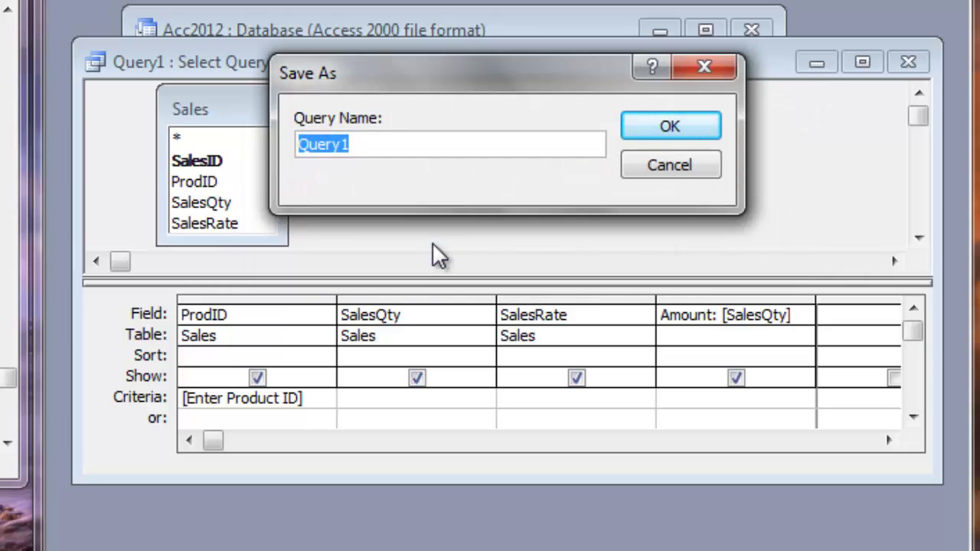
{"action": "type", "text": "que"}
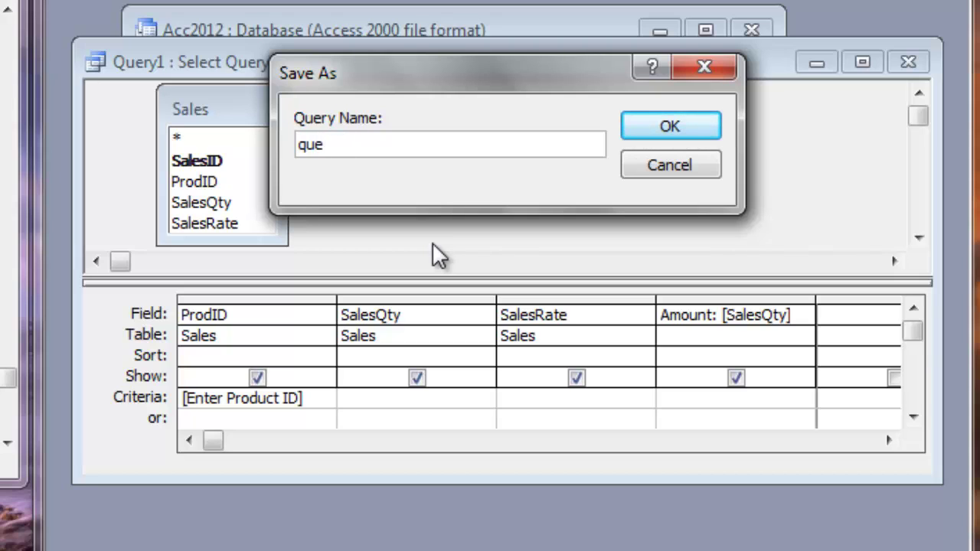
{"action": "type", "text": "Sales"}
{"action": "left_click", "coordinate": [670, 127]}
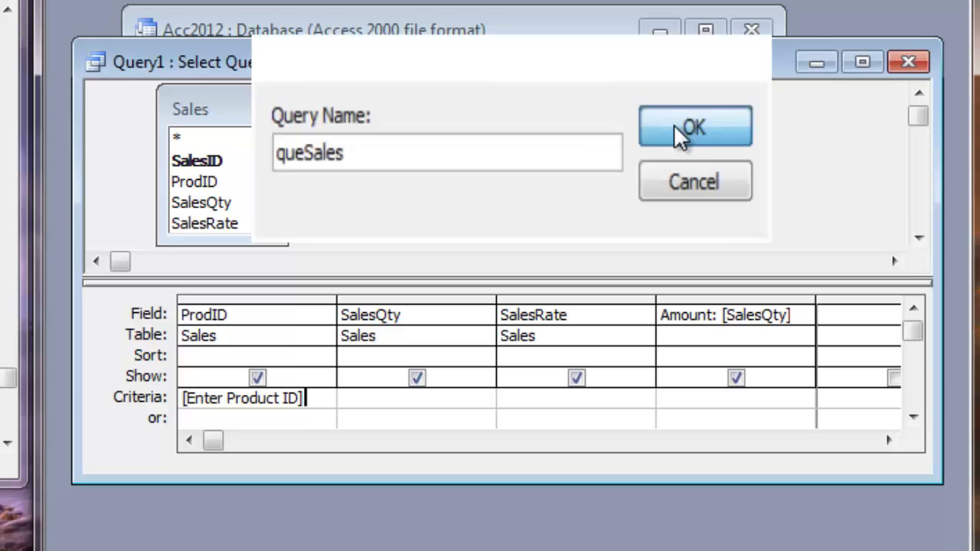
{"action": "left_click", "coordinate": [367, 165]}
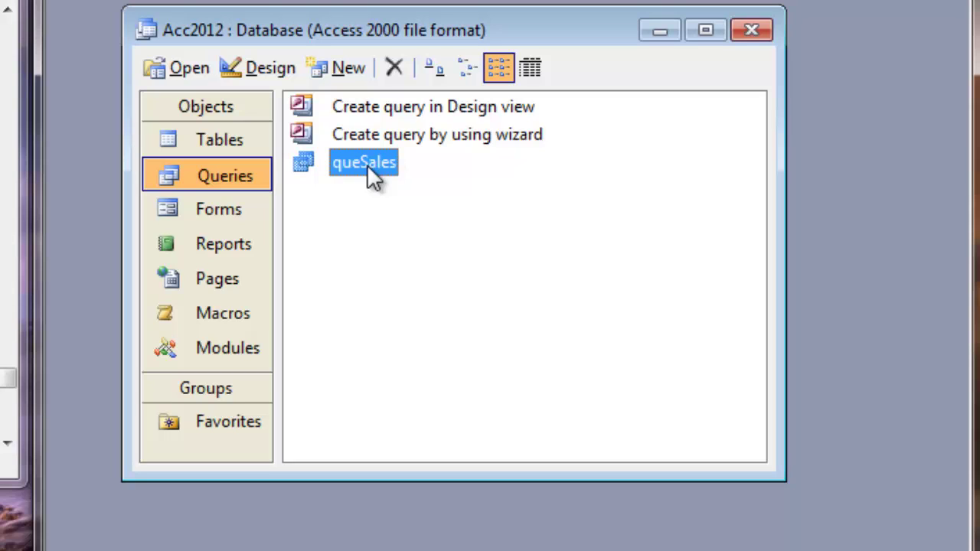
Step: Open the Sales table and enter records 1001/25/340 and 1002/45/32
{"action": "left_click", "coordinate": [228, 145]}
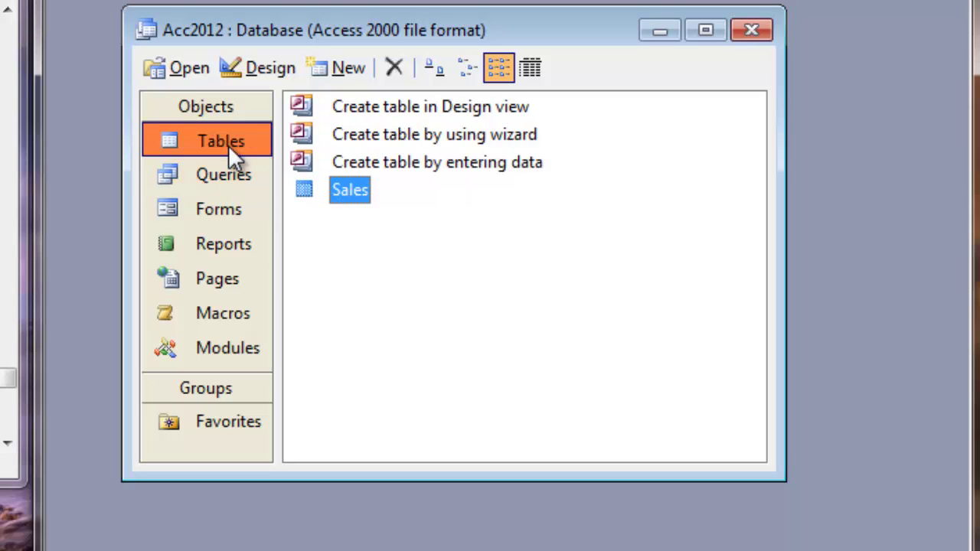
{"action": "double_click", "coordinate": [303, 190]}
{"action": "key", "text": "Tab"}
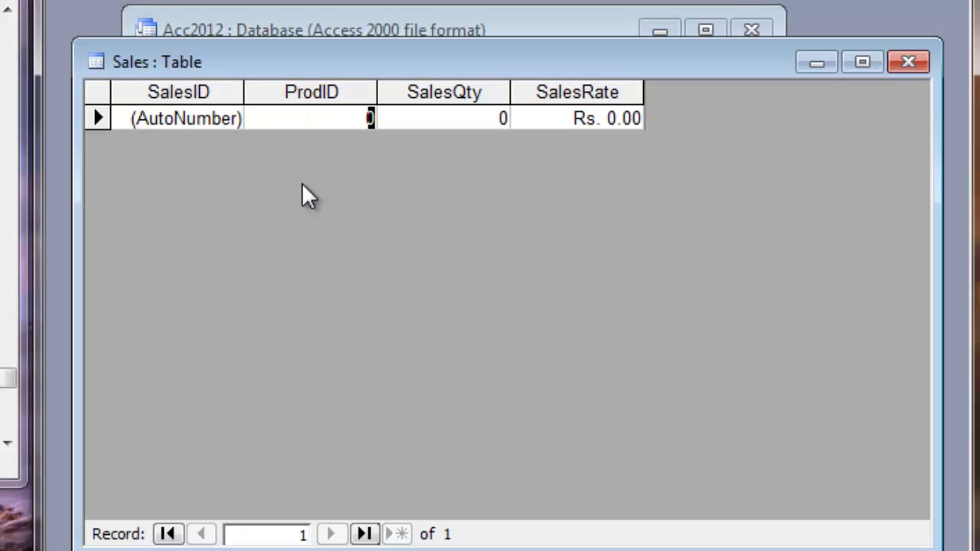
{"action": "type", "text": "1001"}
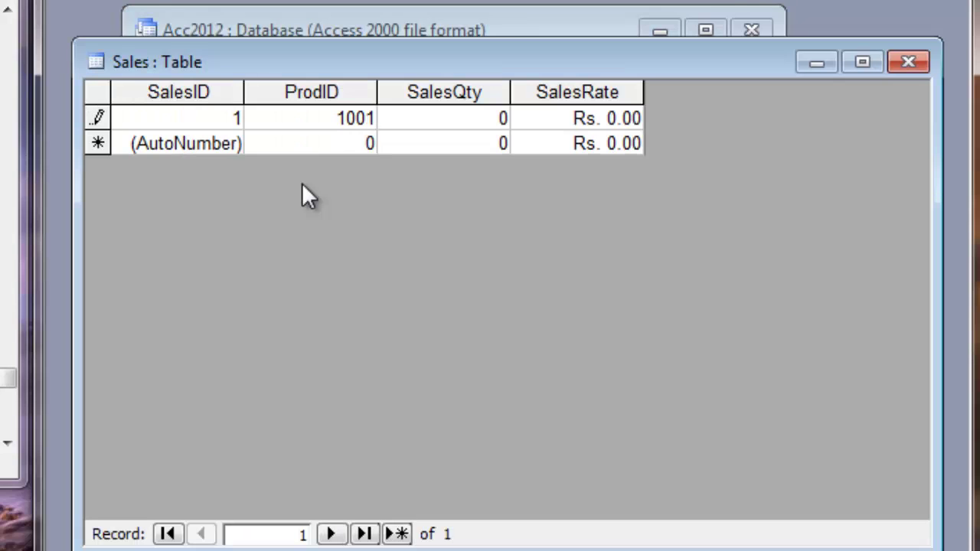
{"action": "key", "text": "Tab"}
{"action": "type", "text": "25"}
{"action": "key", "text": "Tab"}
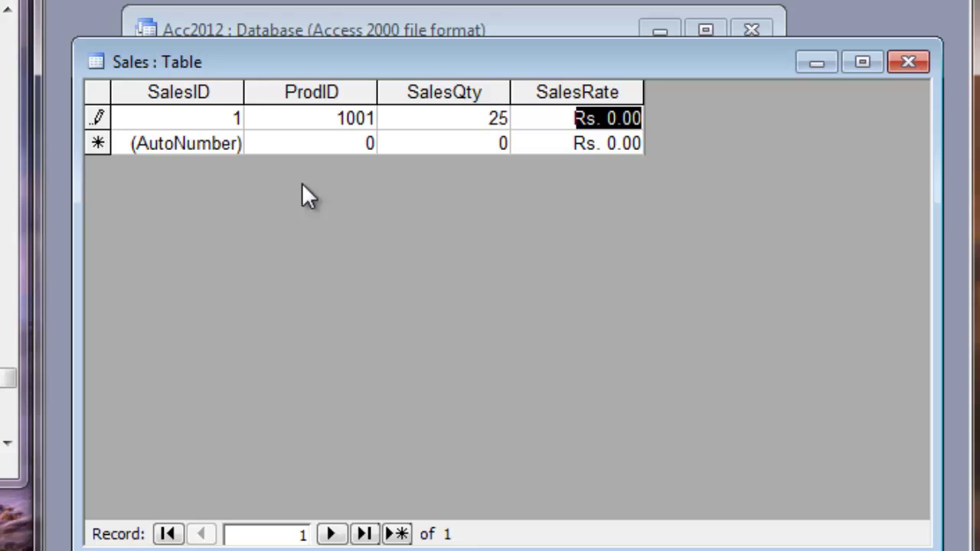
{"action": "type", "text": "3"}
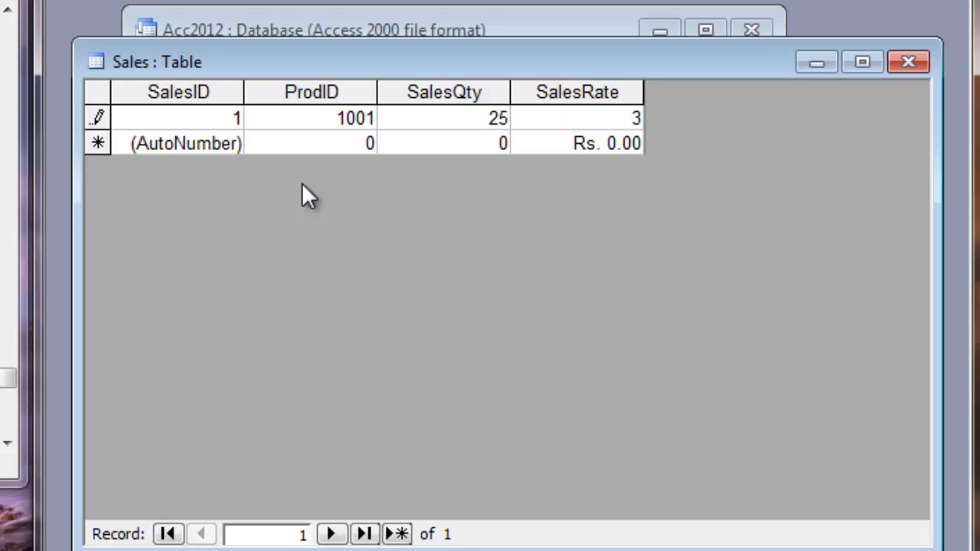
{"action": "type", "text": "40"}
{"action": "key", "text": "Tab"}
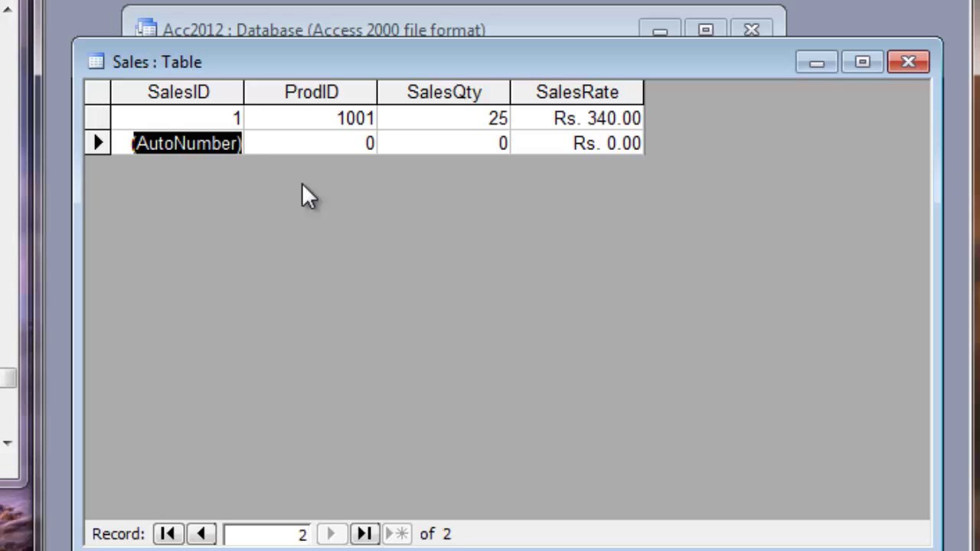
{"action": "key", "text": "Tab"}
{"action": "type", "text": "1002"}
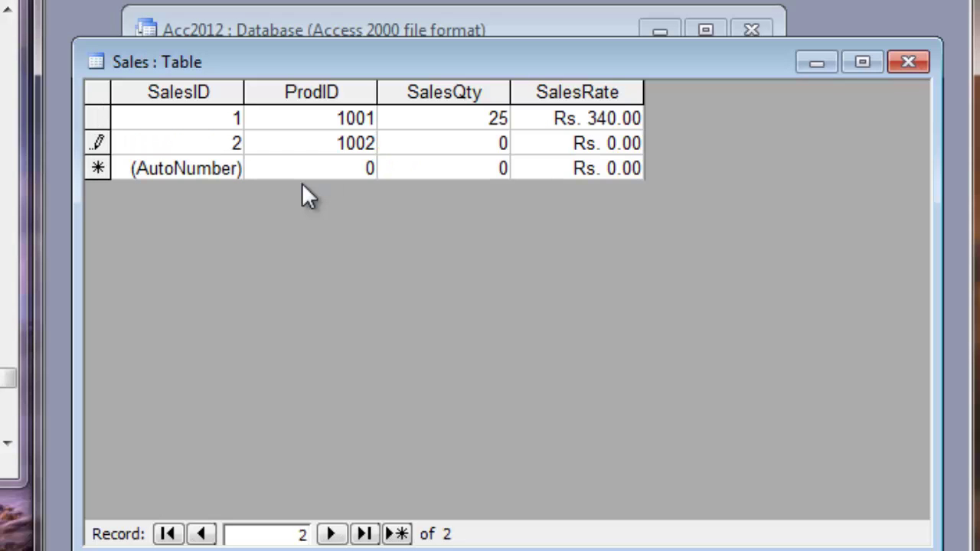
{"action": "key", "text": "Tab"}
{"action": "type", "text": "45"}
{"action": "key", "text": "Tab"}
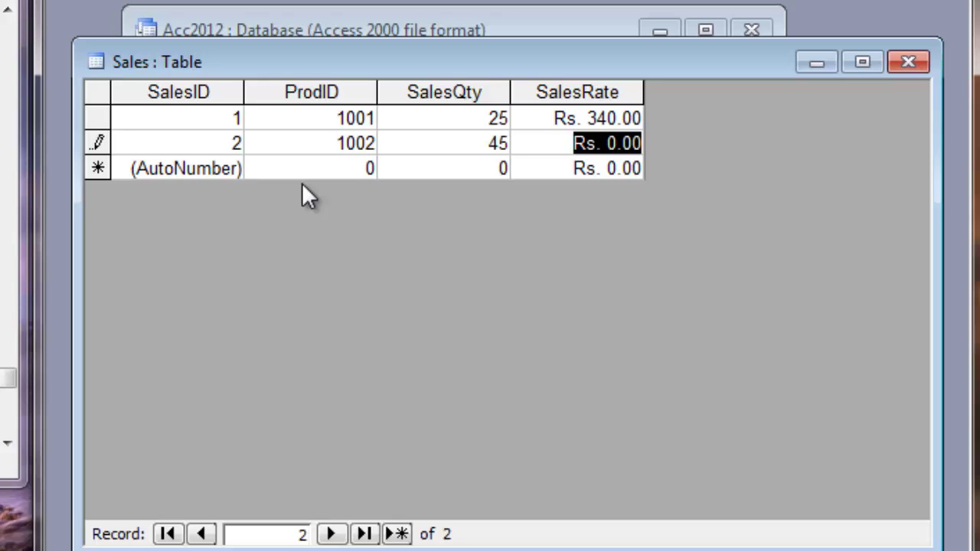
{"action": "type", "text": "32"}
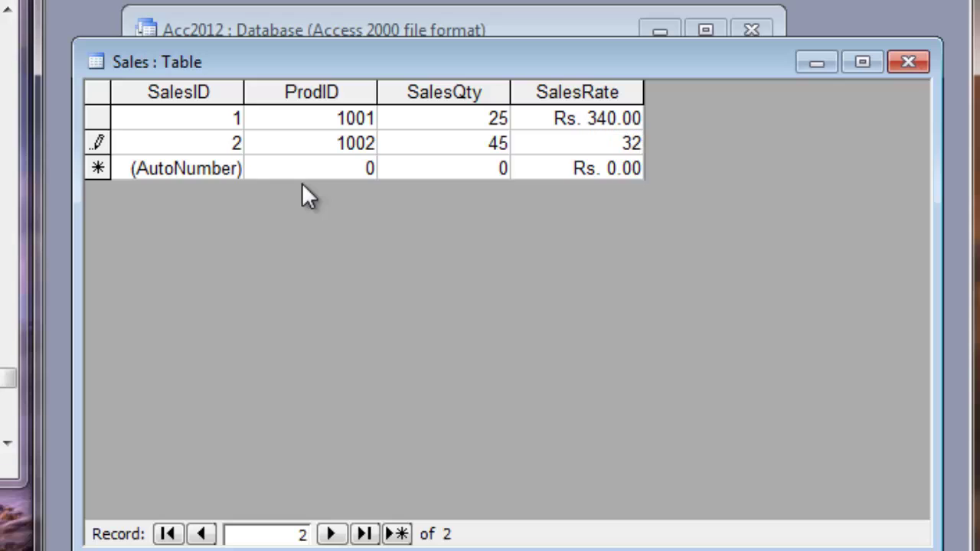
{"action": "key", "text": "Tab"}
Step: Enter records 1003/50/63 and 1004/47/50 for ProdID, SalesQty and SalesRate
{"action": "key", "text": "Tab"}
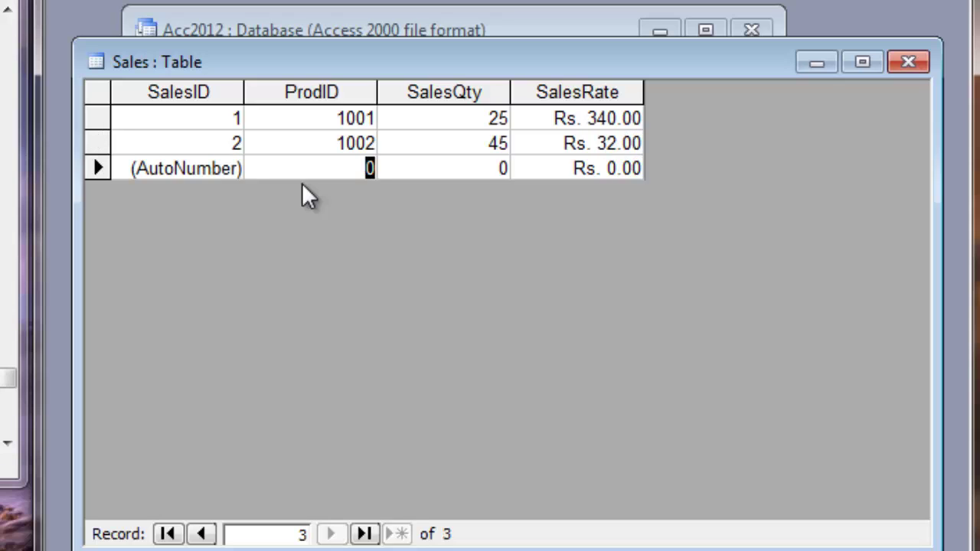
{"action": "type", "text": "1003"}
{"action": "key", "text": "Tab"}
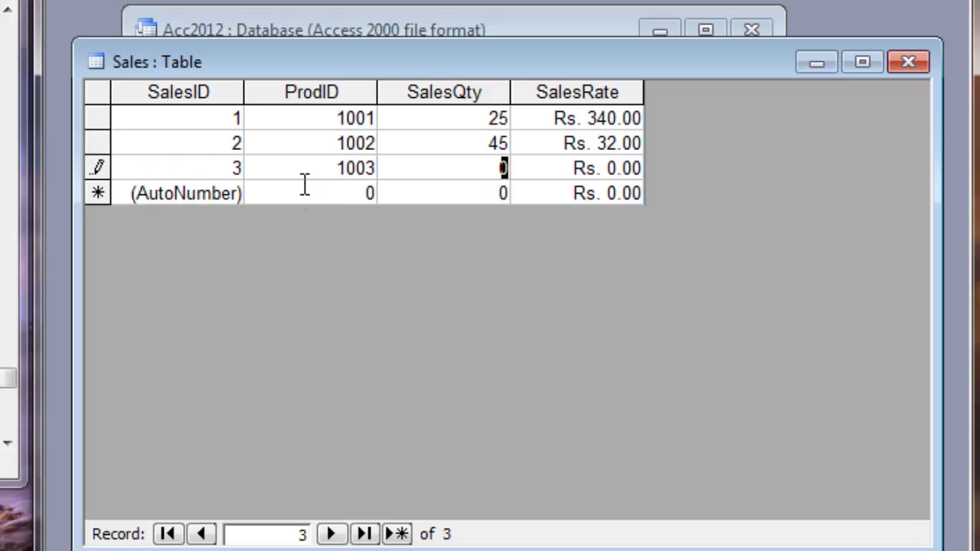
{"action": "type", "text": "50"}
{"action": "key", "text": "Tab"}
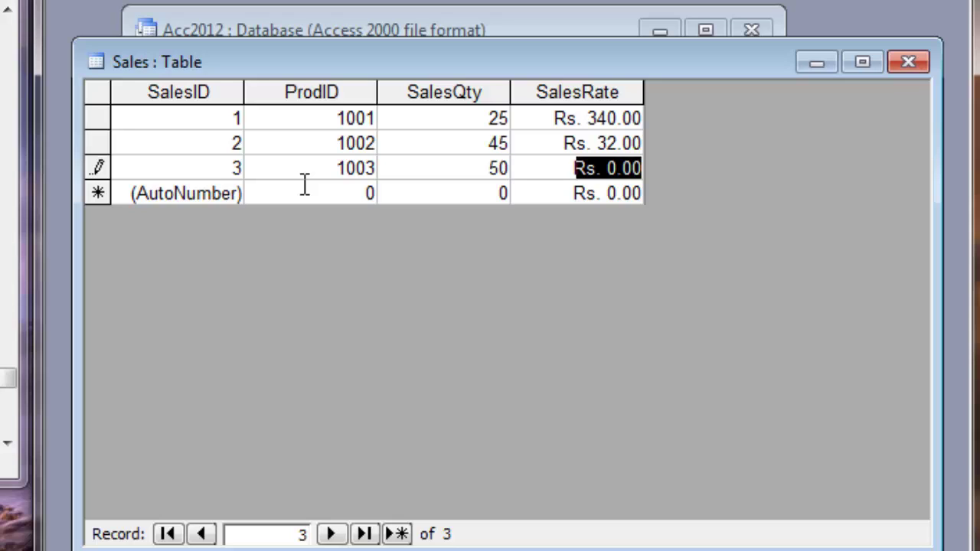
{"action": "type", "text": "63"}
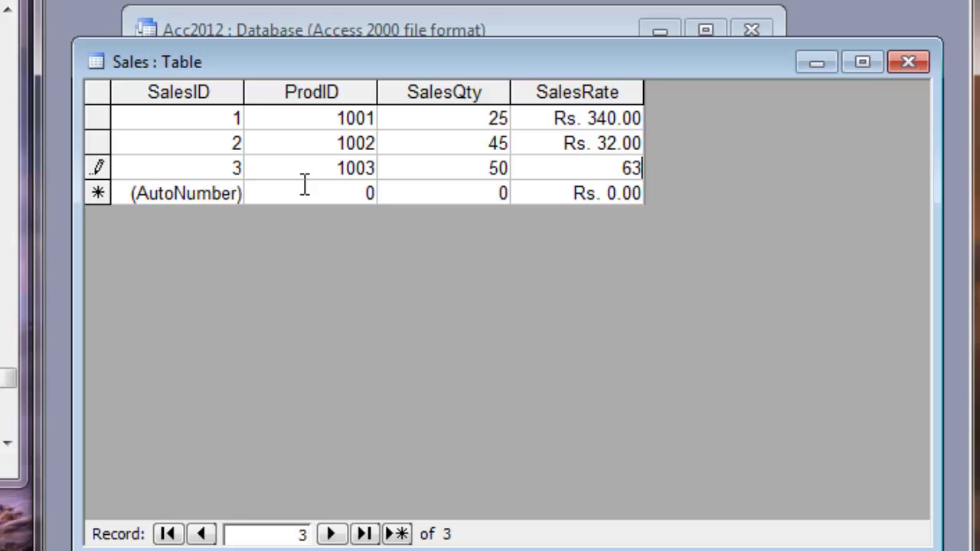
{"action": "key", "text": "Tab"}
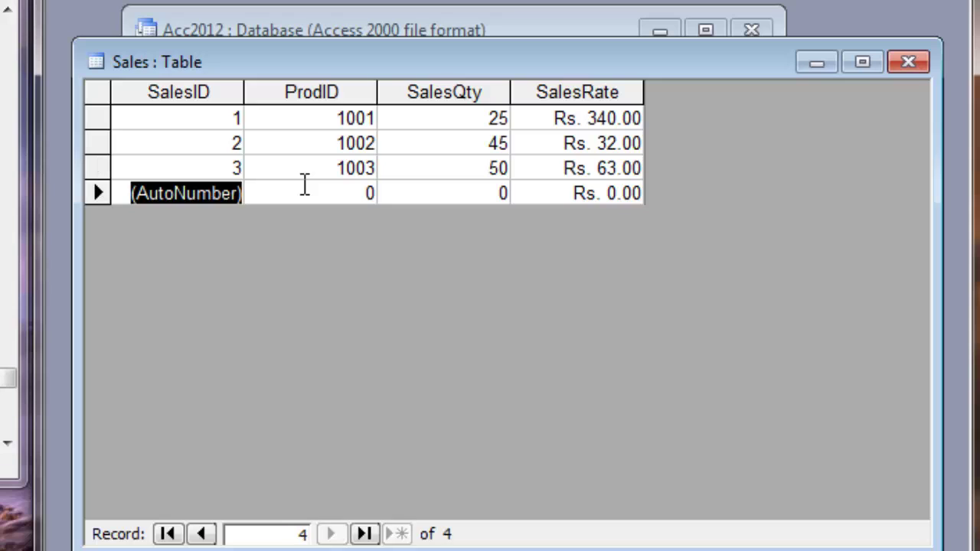
{"action": "key", "text": "Tab"}
{"action": "type", "text": "1004"}
{"action": "key", "text": "Tab"}
{"action": "type", "text": "47"}
{"action": "key", "text": "Tab"}
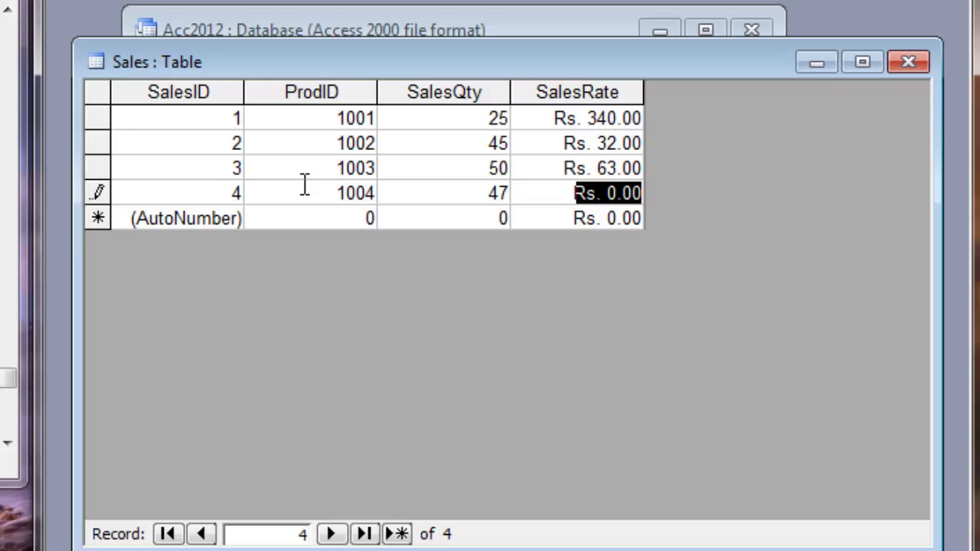
{"action": "type", "text": "50"}
{"action": "key", "text": "Tab"}
Step: Enter records 1005/20/10 and a second 1001 with quantity 30 at rate 340
{"action": "key", "text": "Tab"}
{"action": "type", "text": "1005"}
{"action": "key", "text": "Tab"}
{"action": "type", "text": "20"}
{"action": "key", "text": "Tab"}
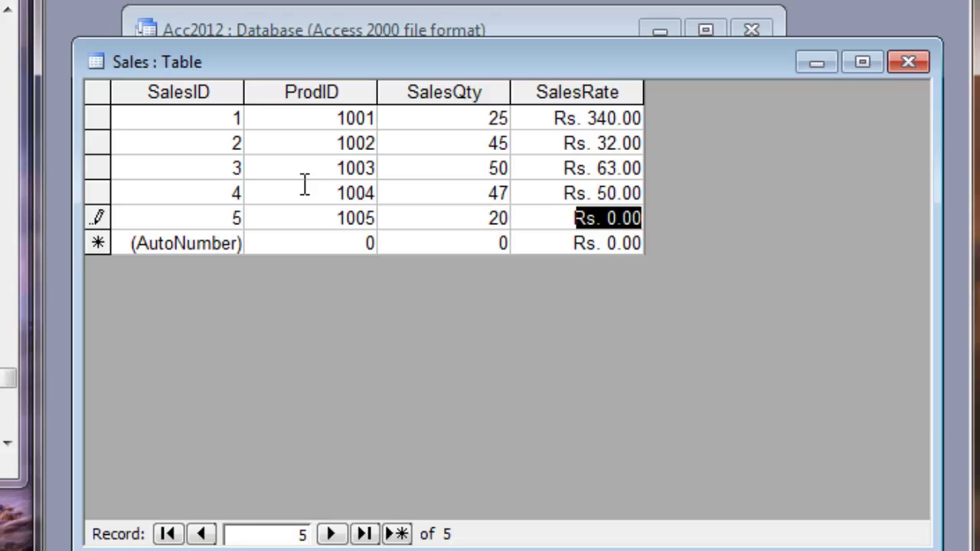
{"action": "type", "text": "10"}
{"action": "key", "text": "Tab"}
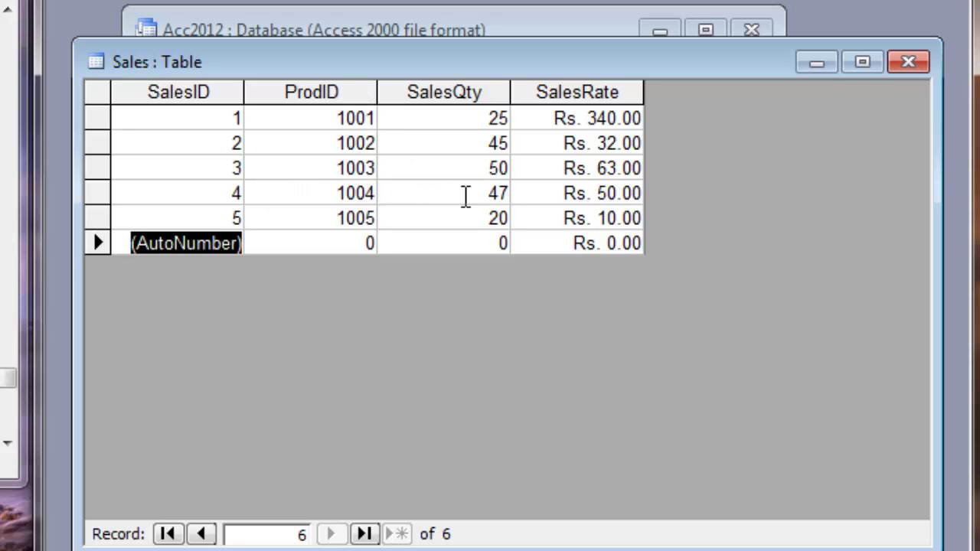
{"action": "key", "text": "Tab"}
{"action": "type", "text": "1001"}
{"action": "key", "text": "Tab"}
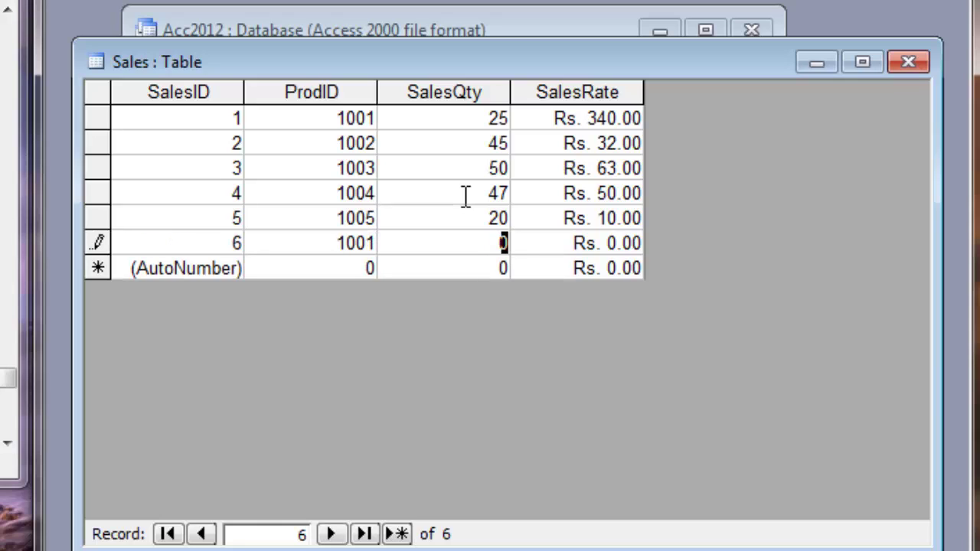
{"action": "type", "text": "30"}
{"action": "key", "text": "Tab"}
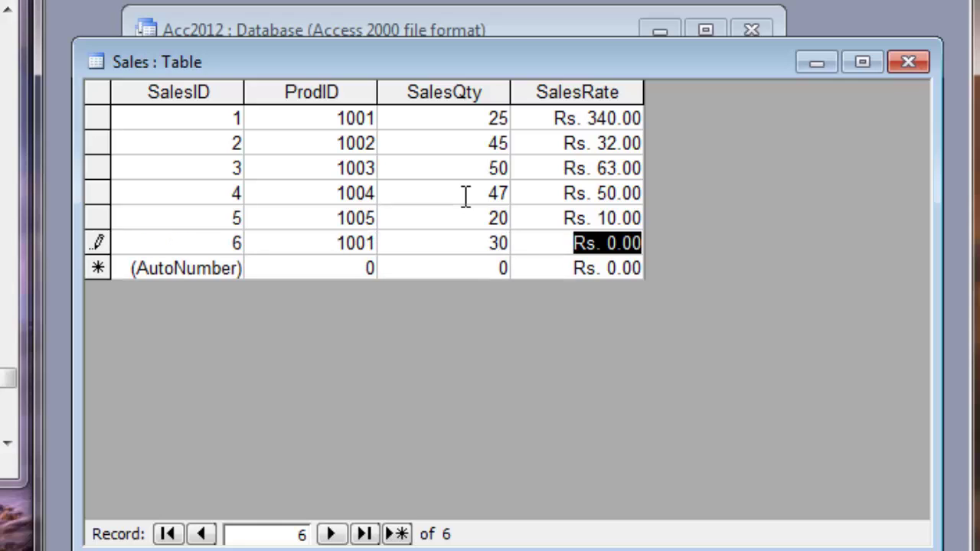
{"action": "type", "text": "340"}
{"action": "key", "text": "Tab"}
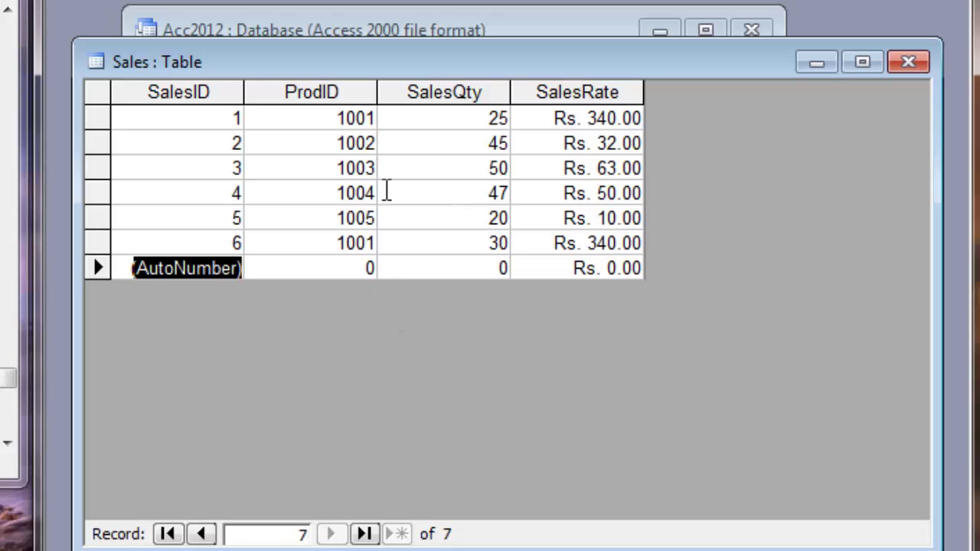
Step: Close the Sales table and run queSales for product ID 1001, then close the results
{"action": "left_click", "coordinate": [910, 61]}
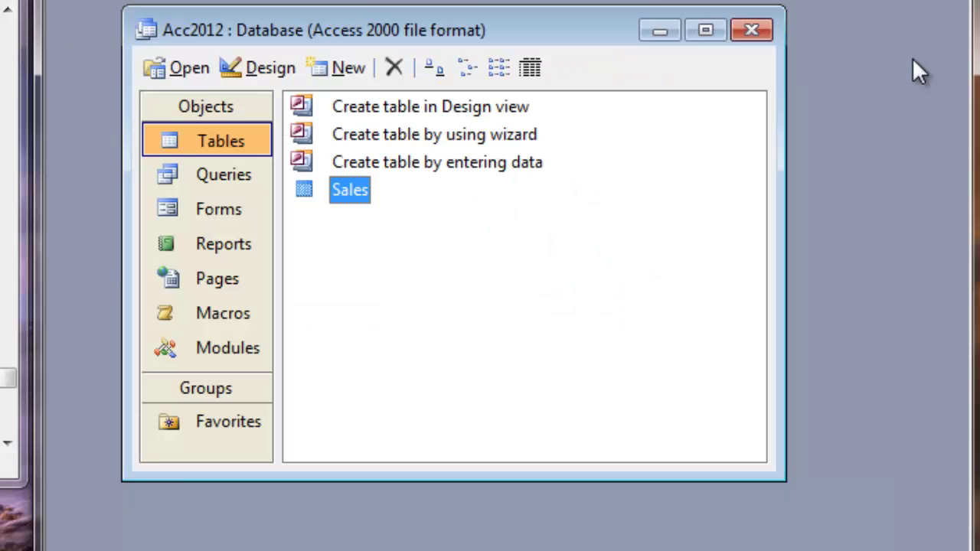
{"action": "left_click", "coordinate": [255, 184]}
{"action": "left_click", "coordinate": [540, 214]}
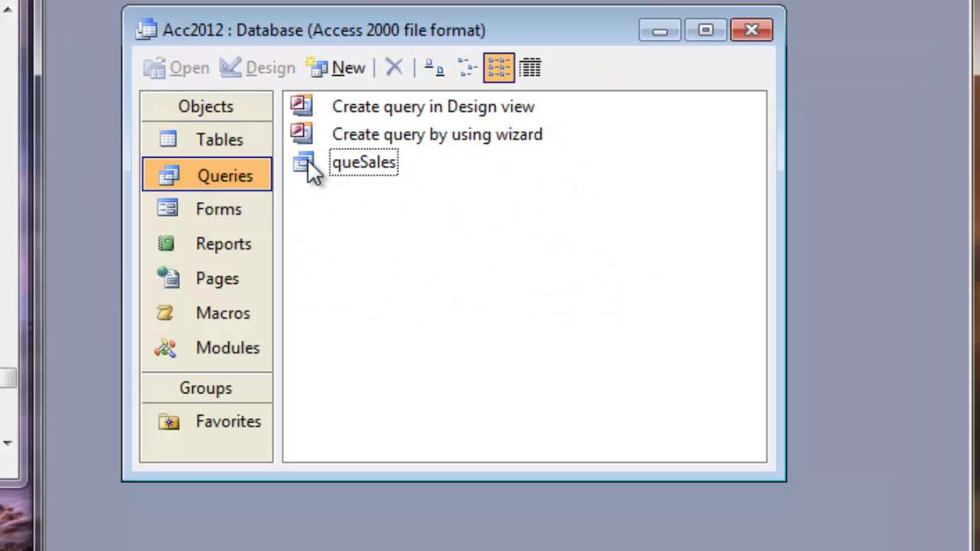
{"action": "left_click", "coordinate": [326, 169]}
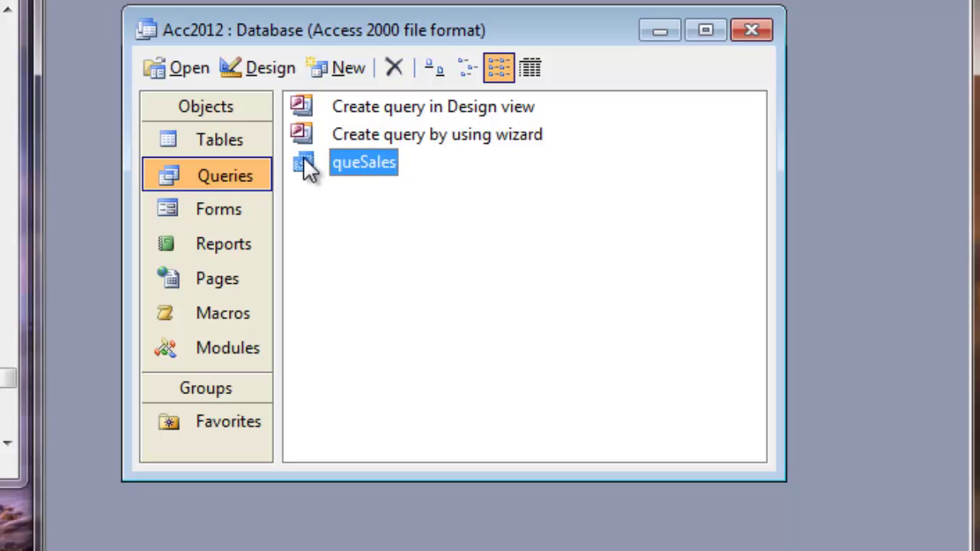
{"action": "double_click", "coordinate": [308, 169]}
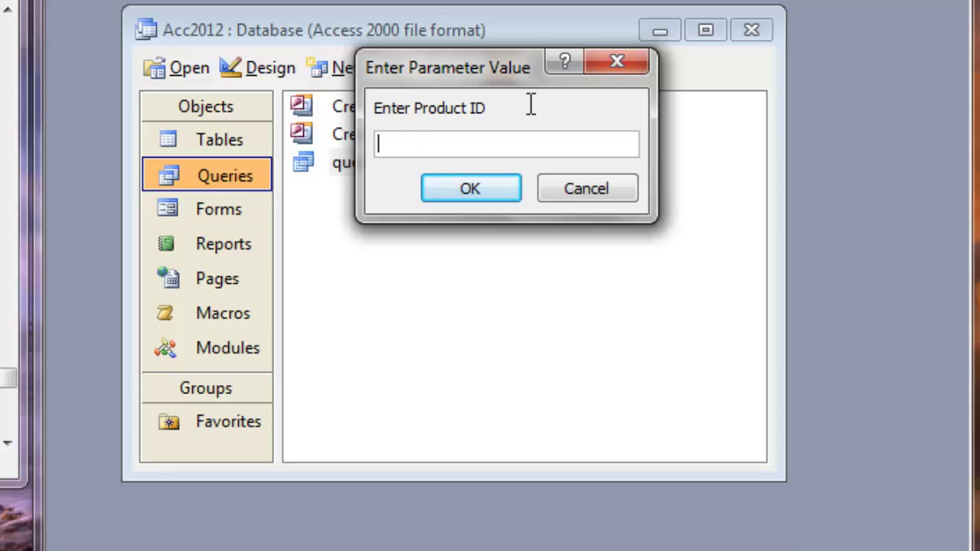
{"action": "type", "text": "1001"}
{"action": "left_click", "coordinate": [481, 186]}
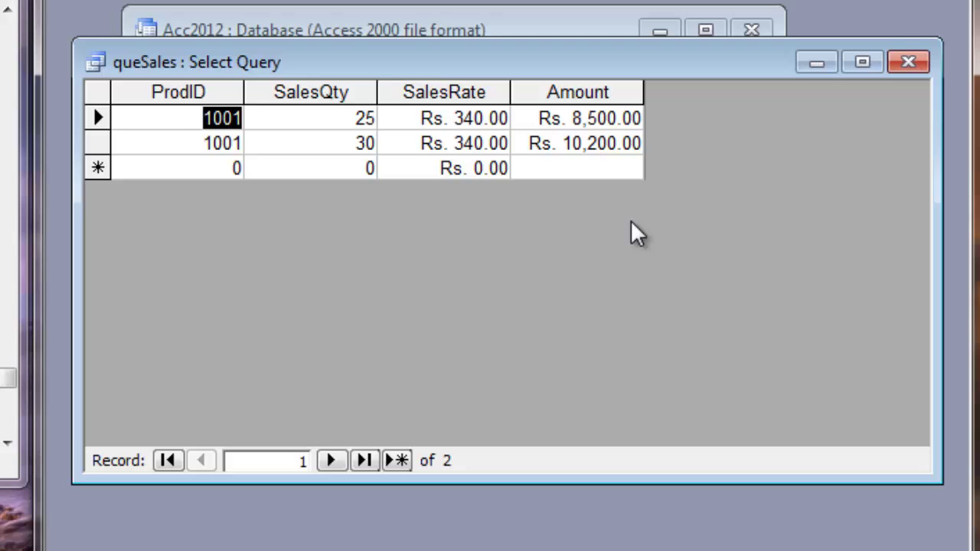
{"action": "left_click", "coordinate": [905, 55]}
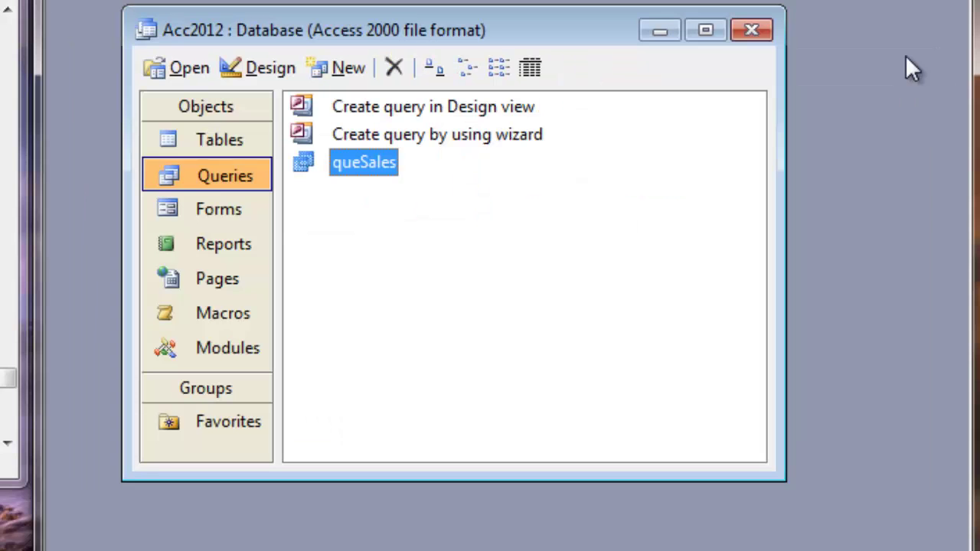
Step: Rerun queSales for product ID 1002, check the Amount, and close the results
{"action": "double_click", "coordinate": [307, 166]}
{"action": "type", "text": "1002"}
{"action": "left_click", "coordinate": [453, 188]}
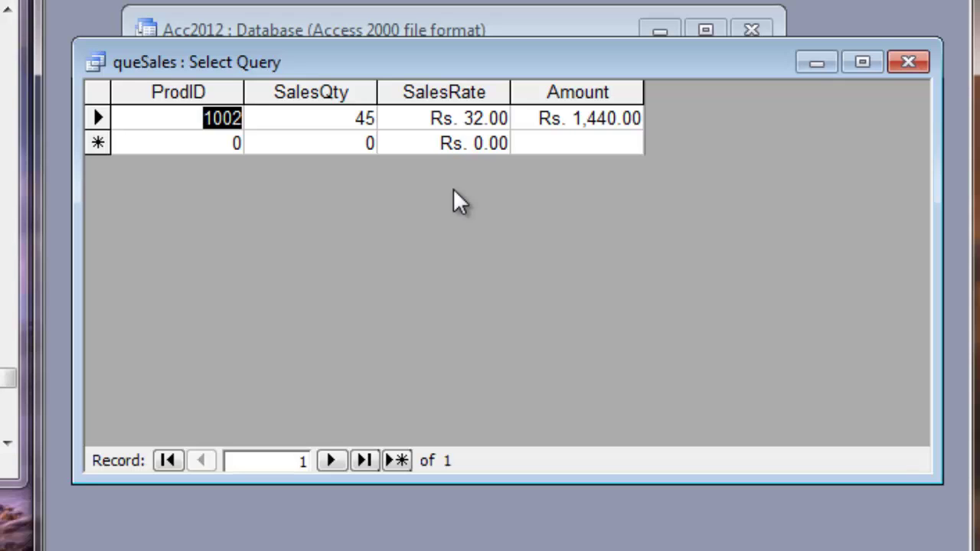
{"action": "left_click", "coordinate": [910, 60]}
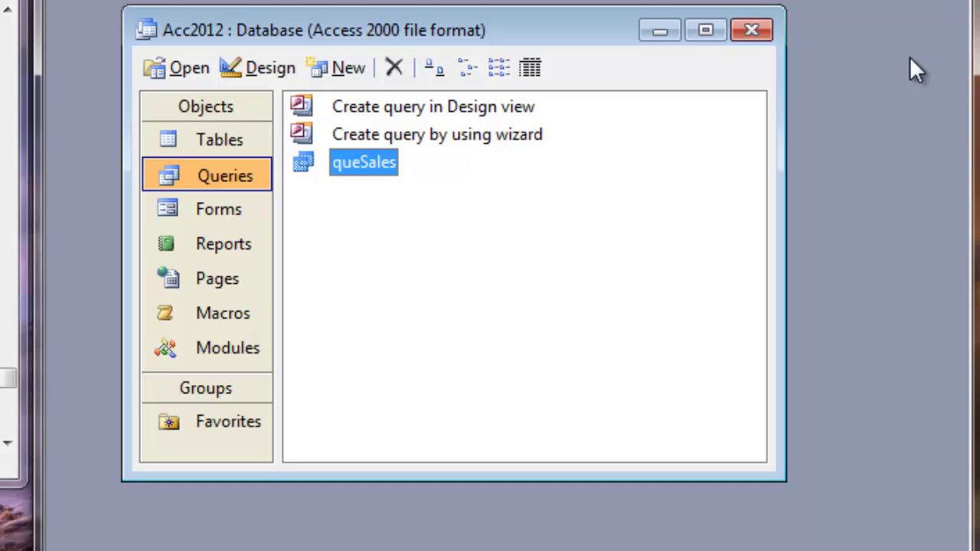
Step: Enter the saved e-mail address in the ICT Trends 'Your email here' subscription box via autocomplete
{"action": "left_click", "coordinate": [414, 290]}
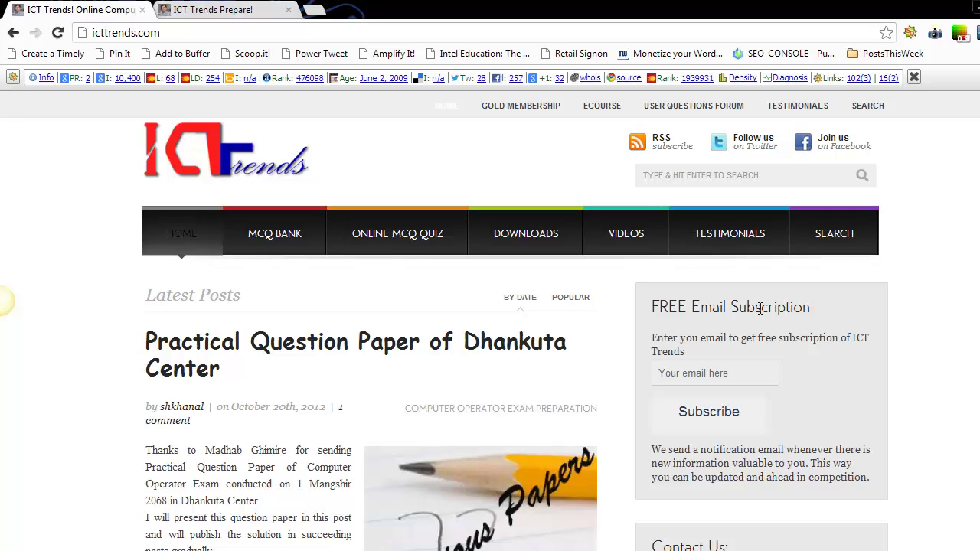
{"action": "left_click", "coordinate": [683, 374]}
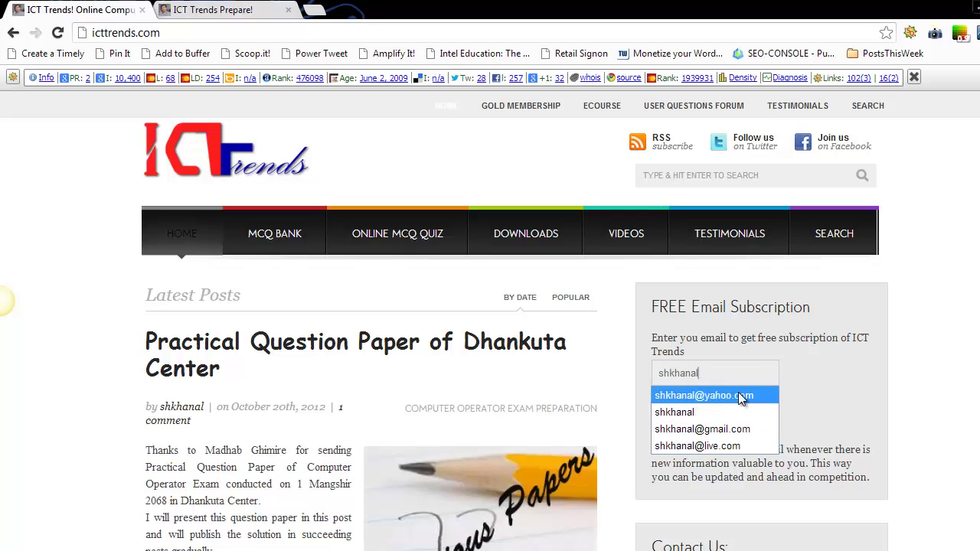
{"action": "left_click", "coordinate": [738, 394]}
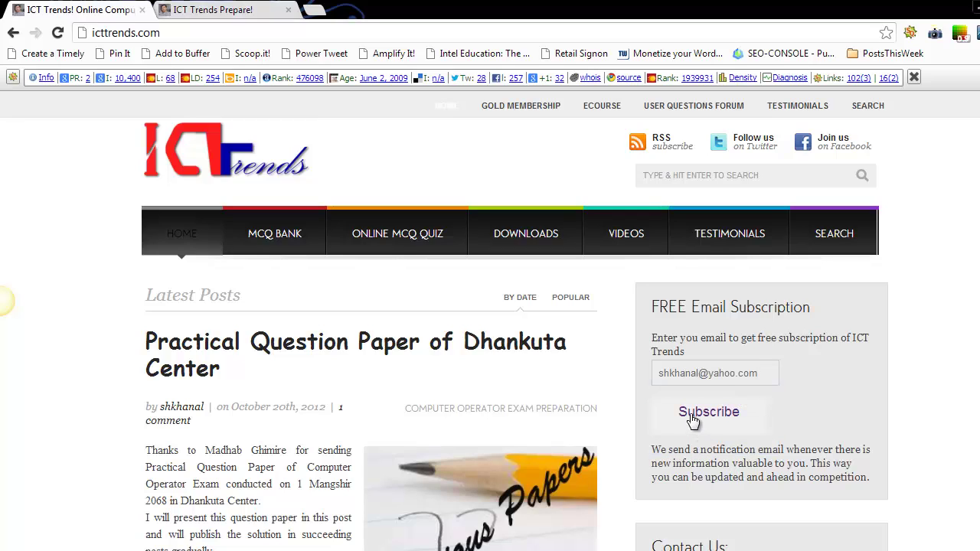